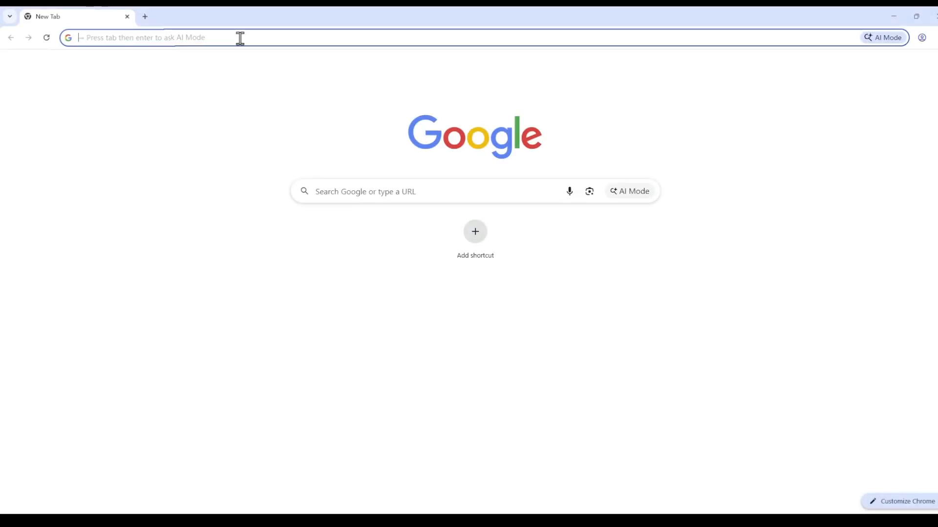
type("www")
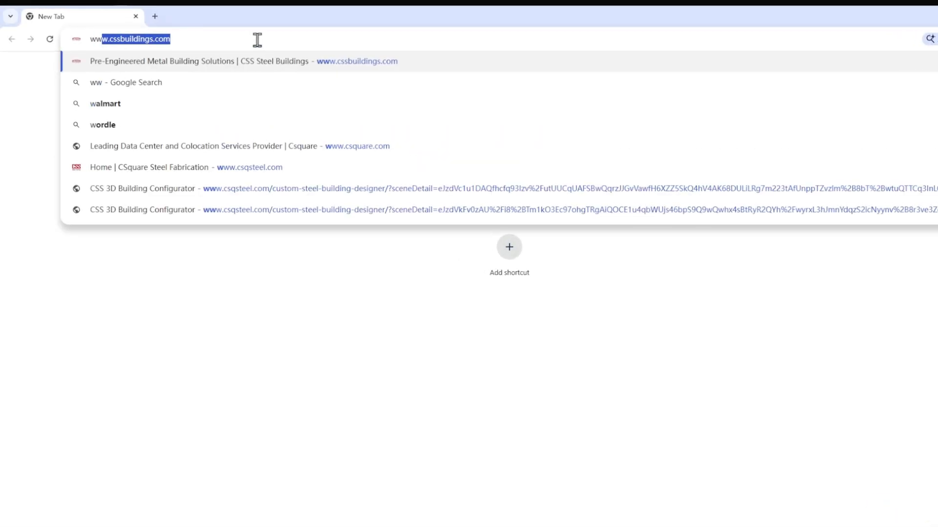
type(".cssbuilding")
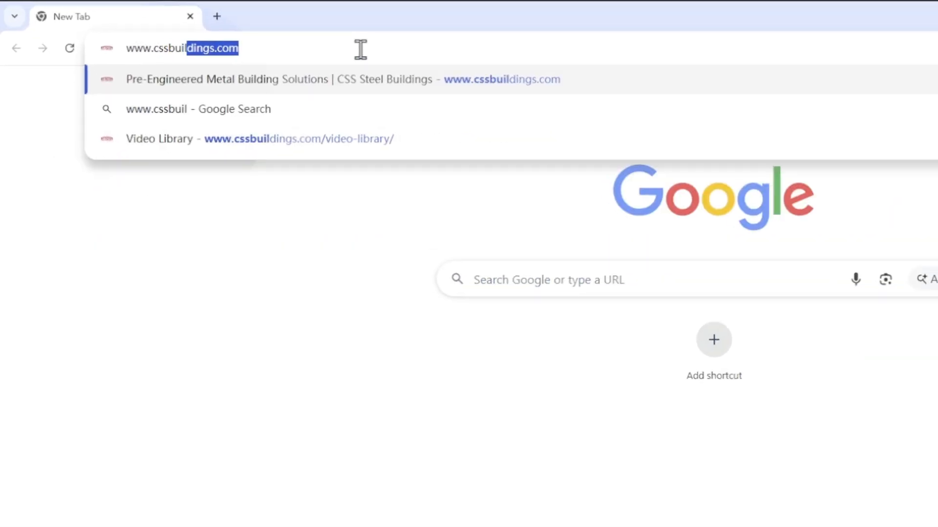
type("s.com")
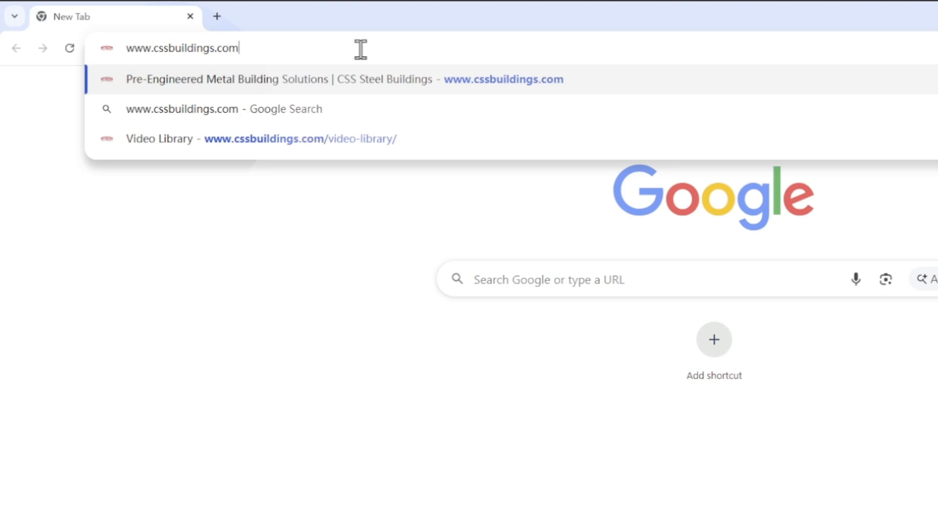
key("Return")
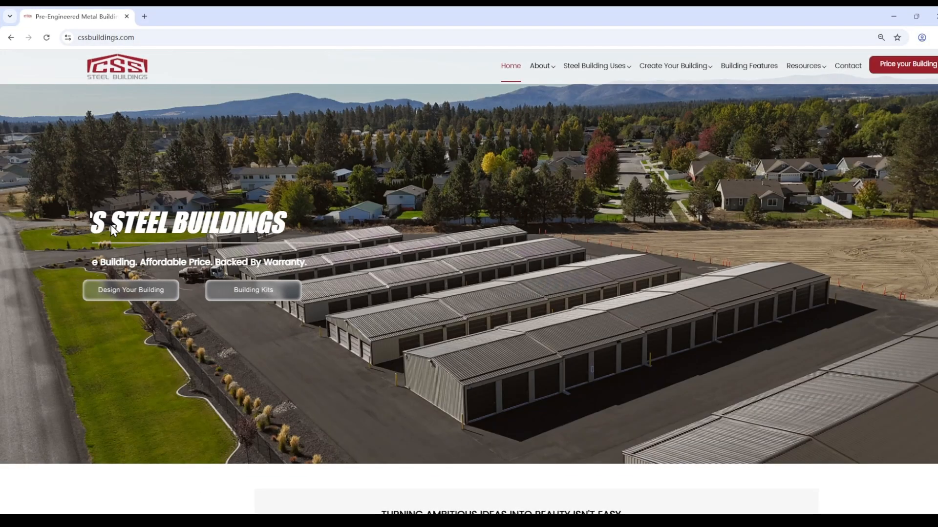
left_click(129, 305)
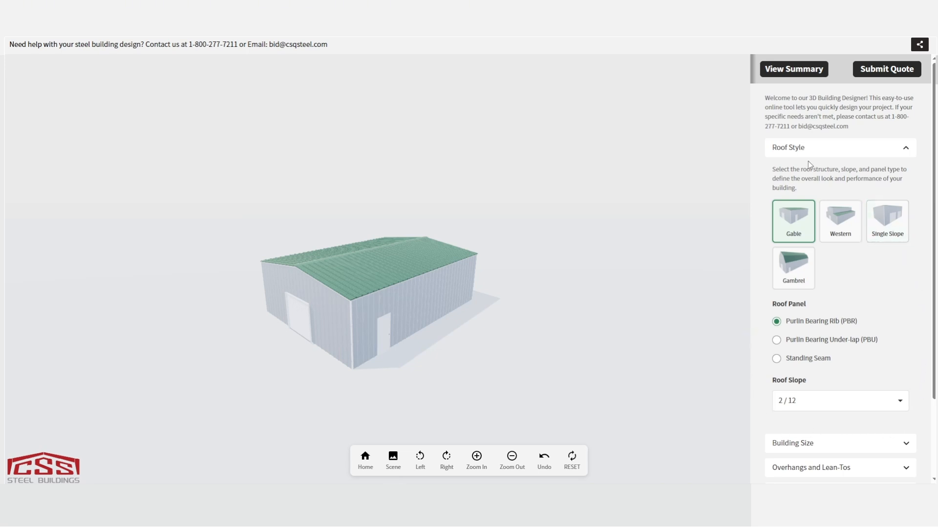
- Preview the Gable, Western, Single Slope and Gambrel roof styles on the model, and return to Gable
left_click(788, 230)
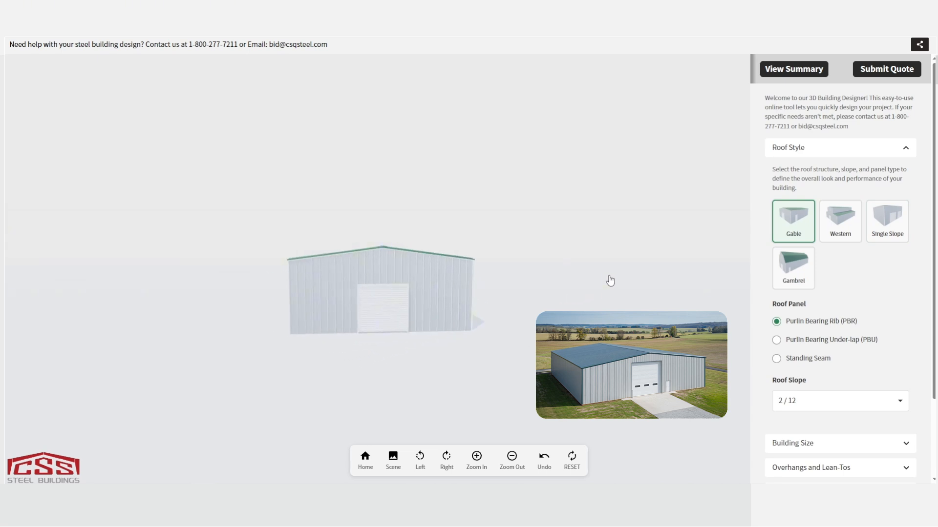
left_click_drag(610, 280, 706, 282)
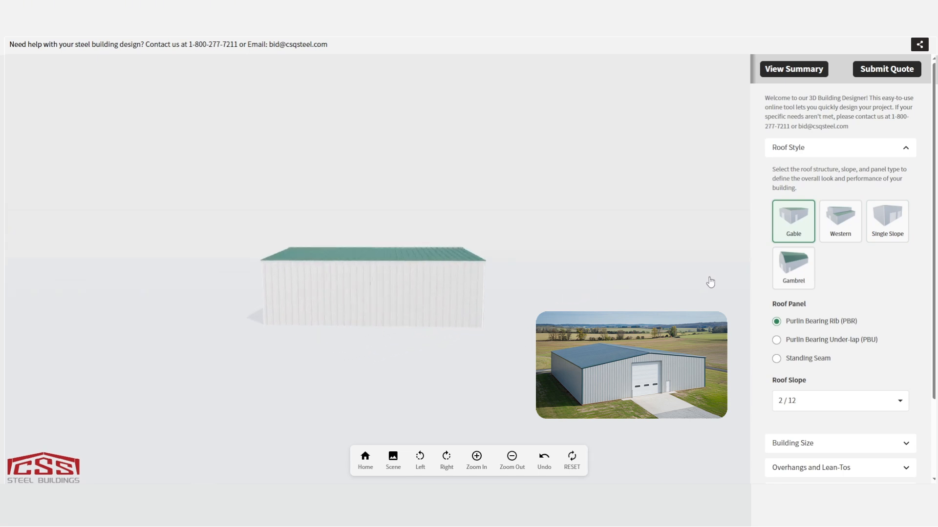
left_click(837, 230)
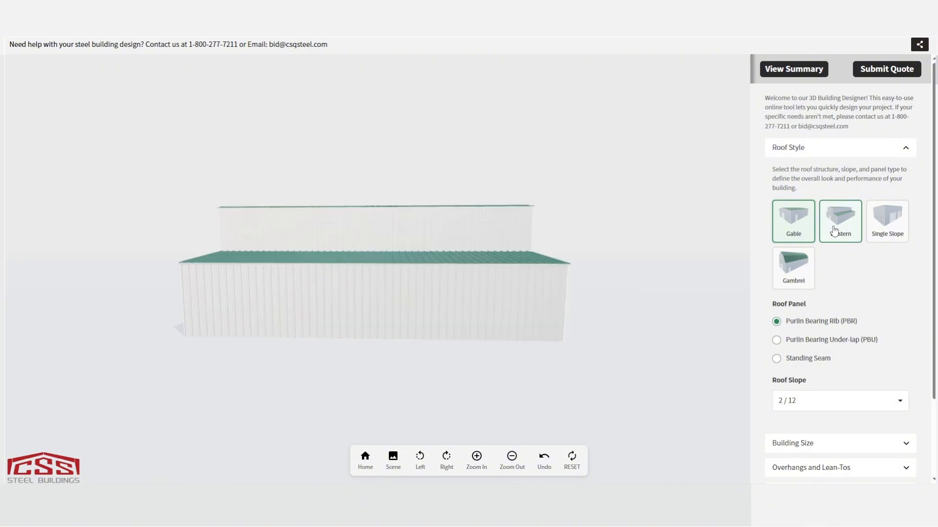
left_click_drag(477, 314, 627, 301)
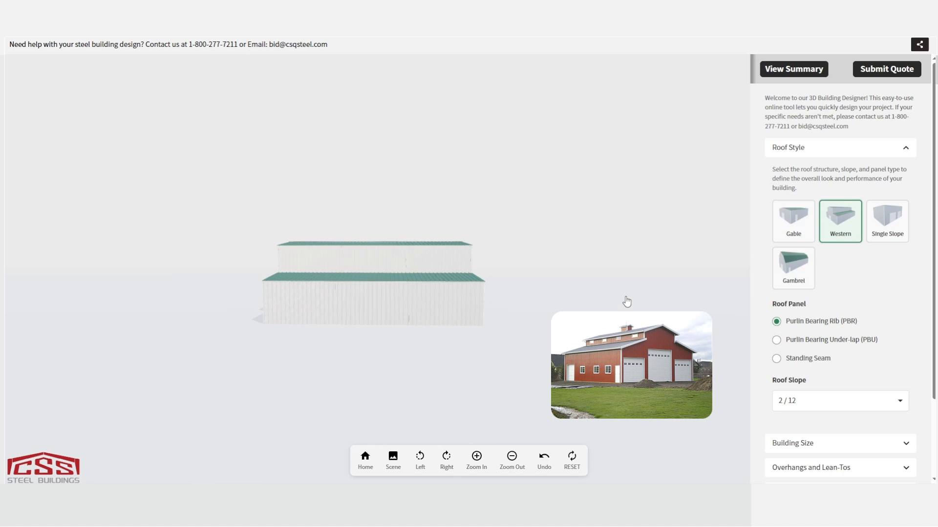
left_click(869, 230)
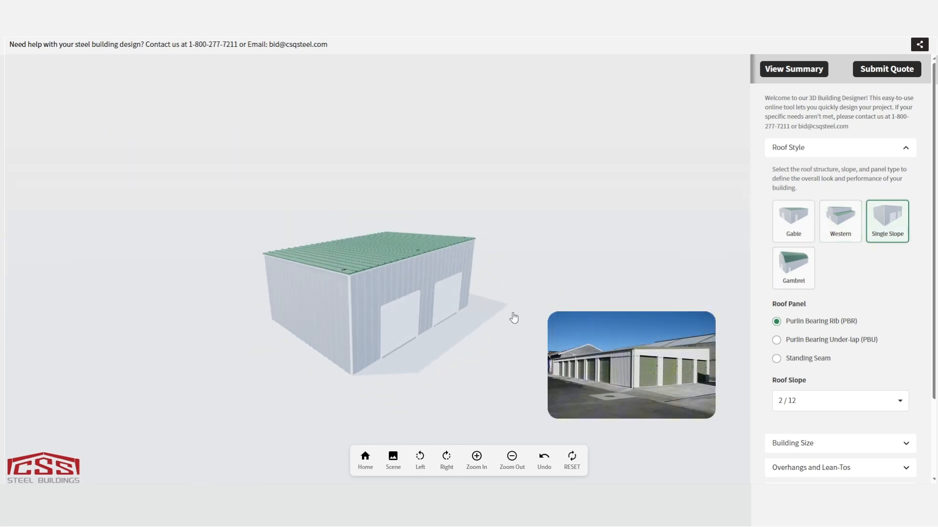
left_click_drag(511, 318, 353, 304)
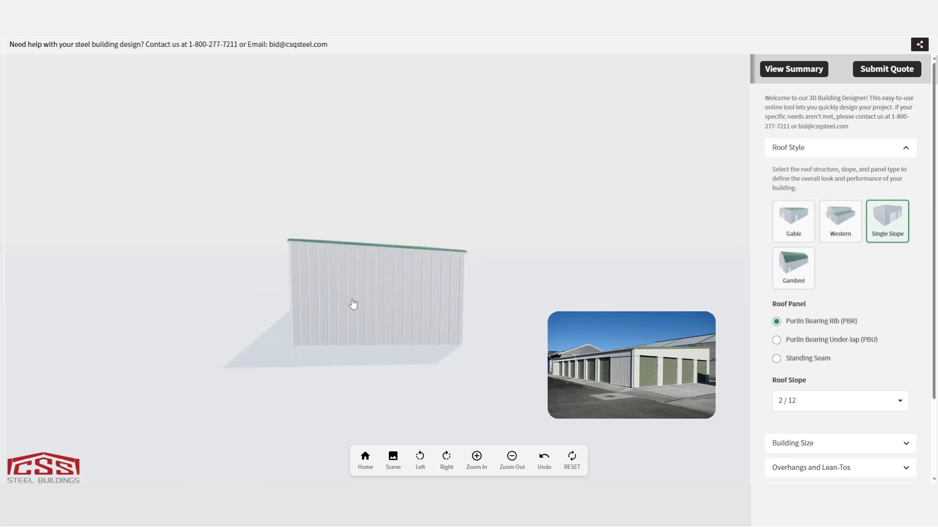
left_click(788, 272)
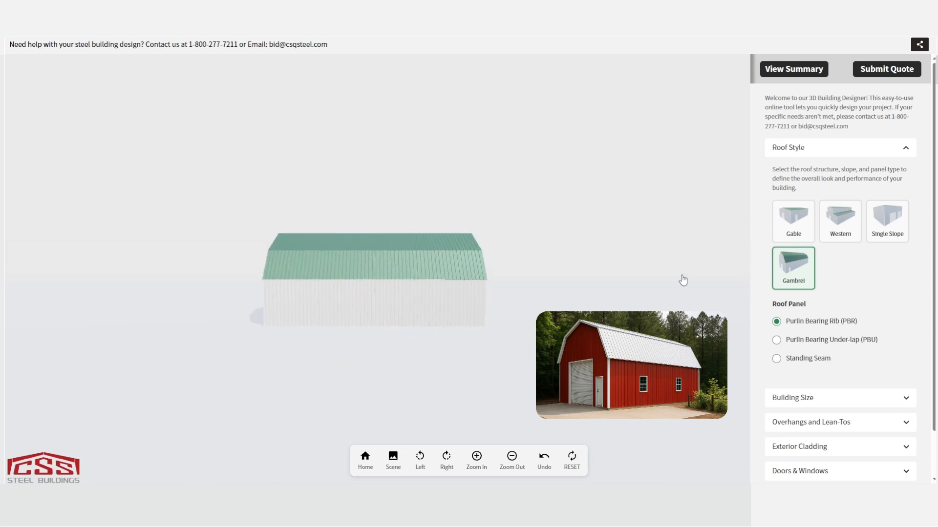
left_click(788, 232)
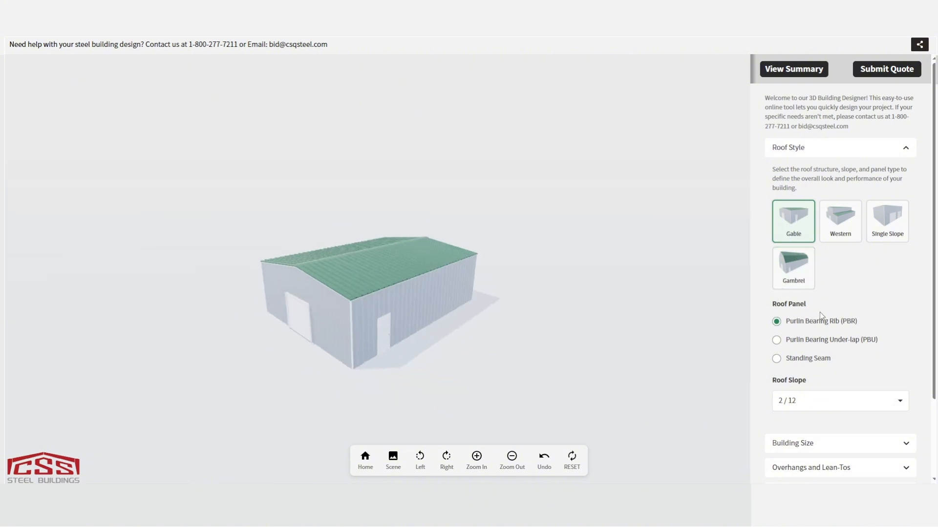
- Compare the PBR, Purlin Bearing Under-lap (PBU) and Standing Seam roof panels up close, and return to Purlin Bearing Rib (PBR)
scroll(453, 282, "up", 3)
scroll(453, 282, "up", 5)
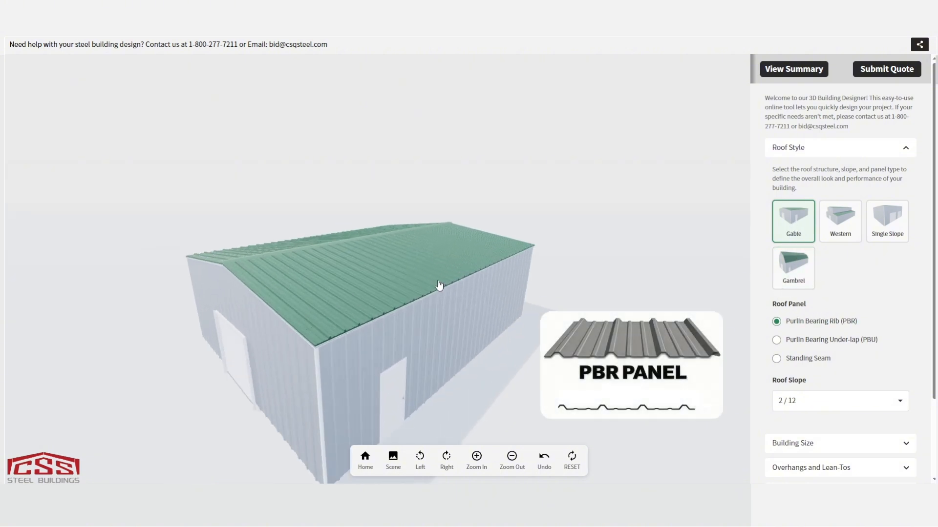
left_click_drag(426, 286, 289, 287)
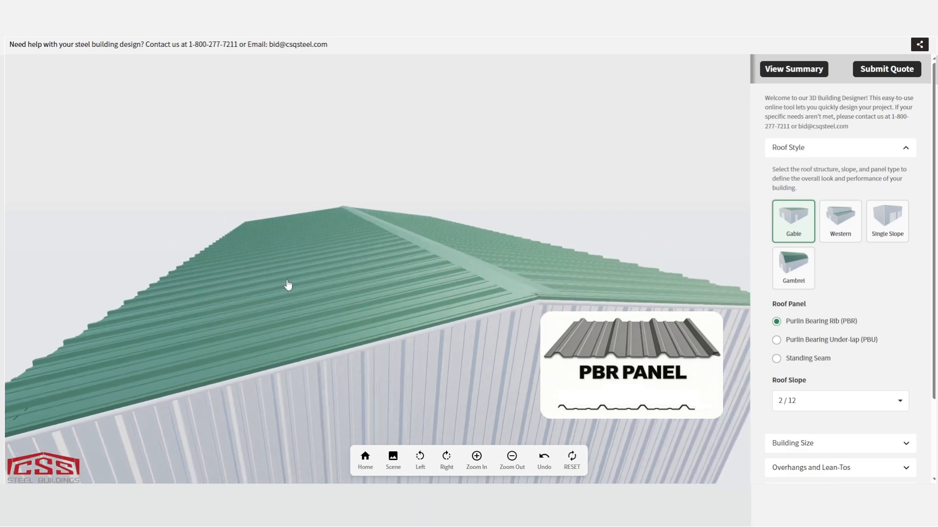
left_click(786, 340)
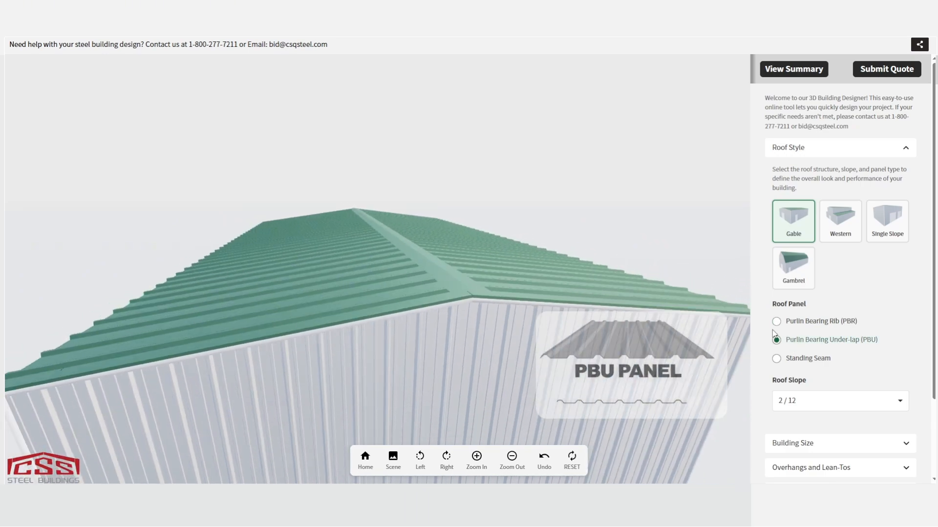
scroll(468, 287, "up", 4)
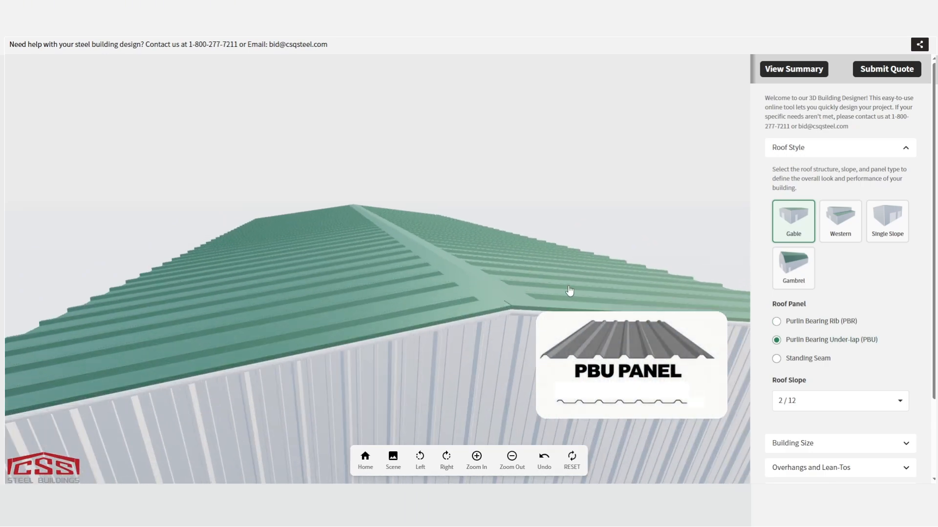
left_click_drag(570, 293, 386, 291)
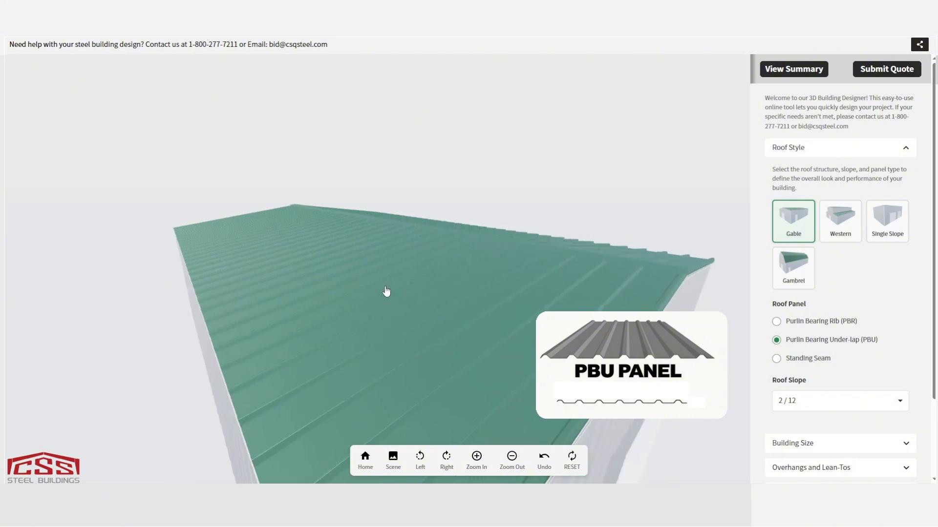
left_click(804, 360)
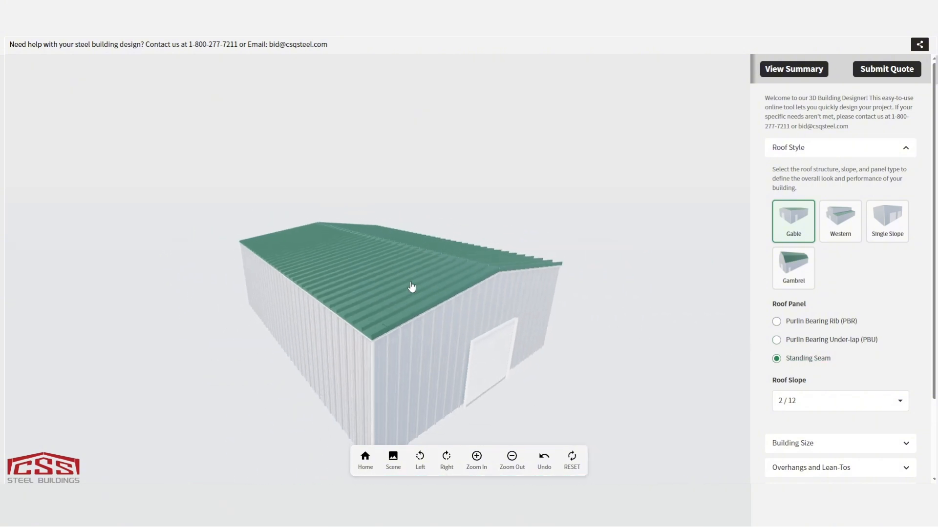
left_click_drag(401, 280, 473, 280)
scroll(463, 284, "down", 5)
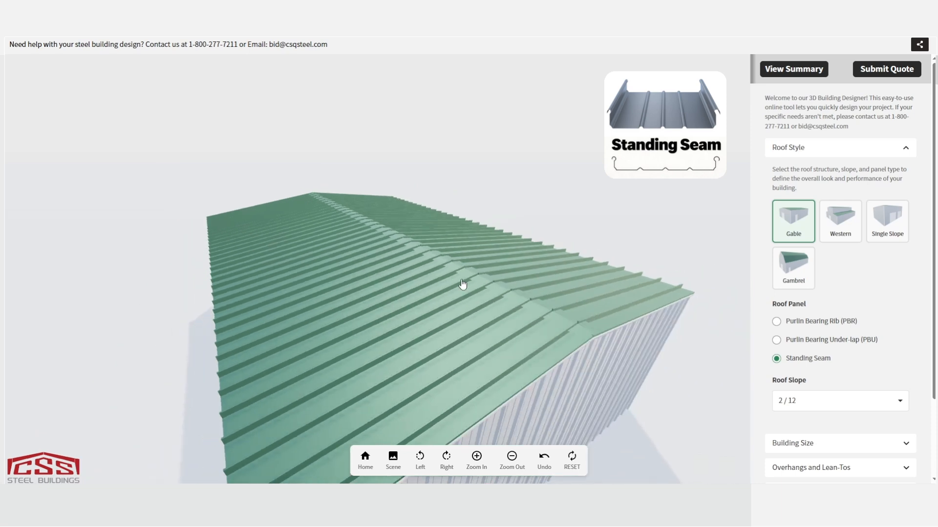
left_click(800, 322)
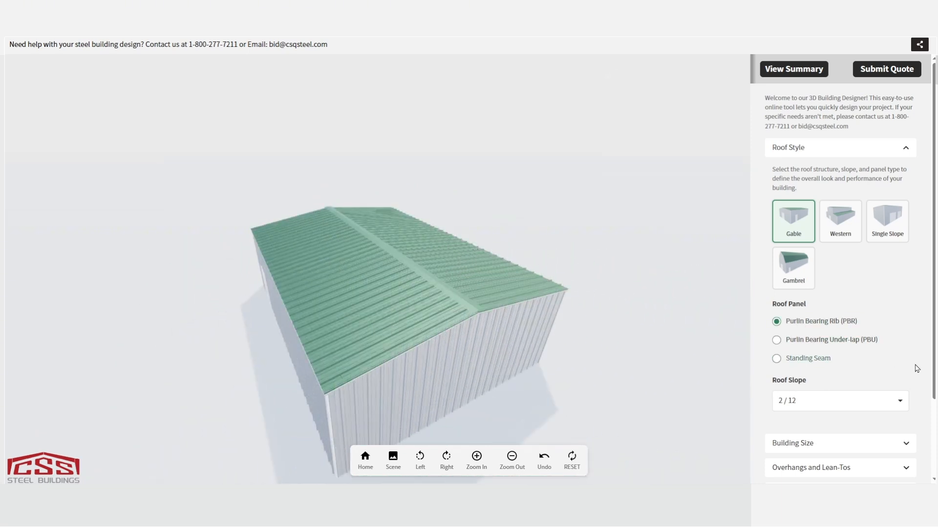
- Try a roof slope of 12 / 12 on the gable roof, viewed from the end wall
scroll(917, 369, "down", 2)
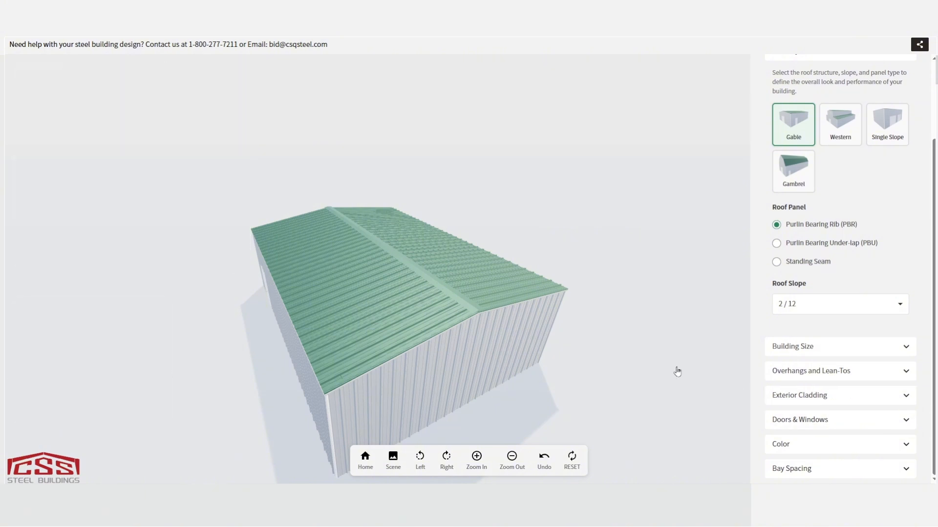
left_click_drag(676, 373, 617, 339)
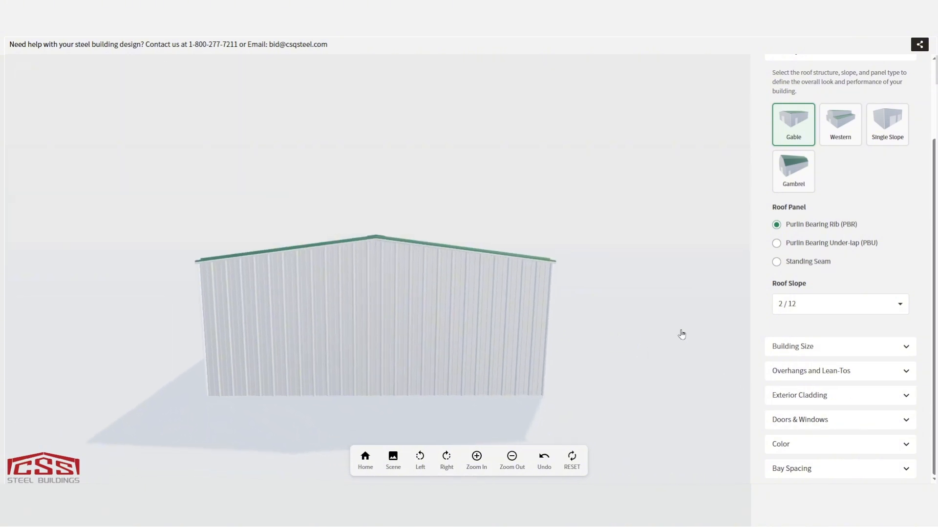
left_click(897, 303)
left_click_drag(903, 334, 903, 378)
left_click(859, 404)
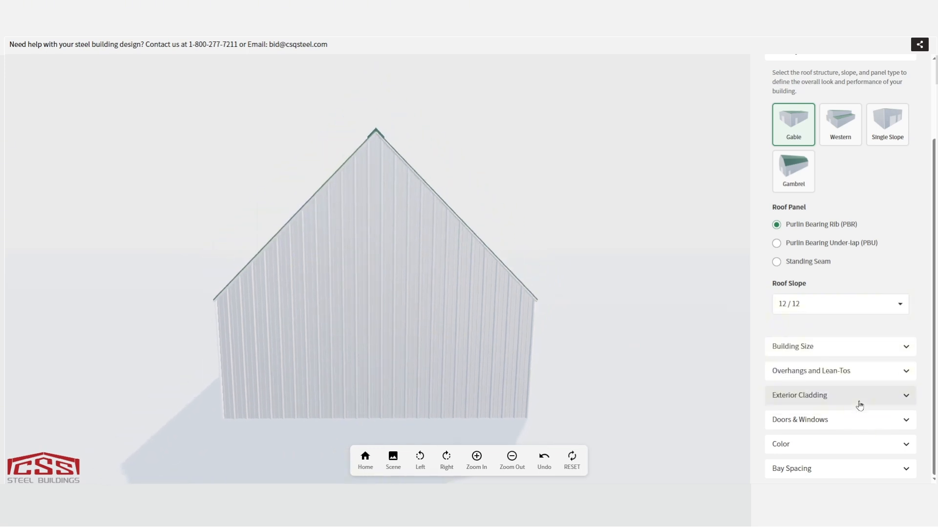
- Set the gable roof's slope to 3 / 12
left_click(898, 304)
left_click_drag(906, 384, 905, 337)
left_click(841, 364)
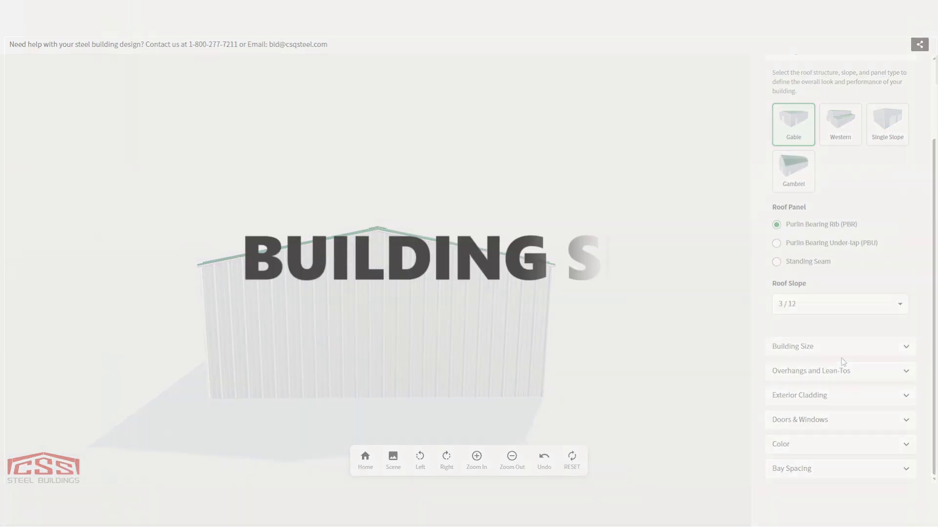
- Set the main building's width to 60' in the building size settings
left_click(829, 349)
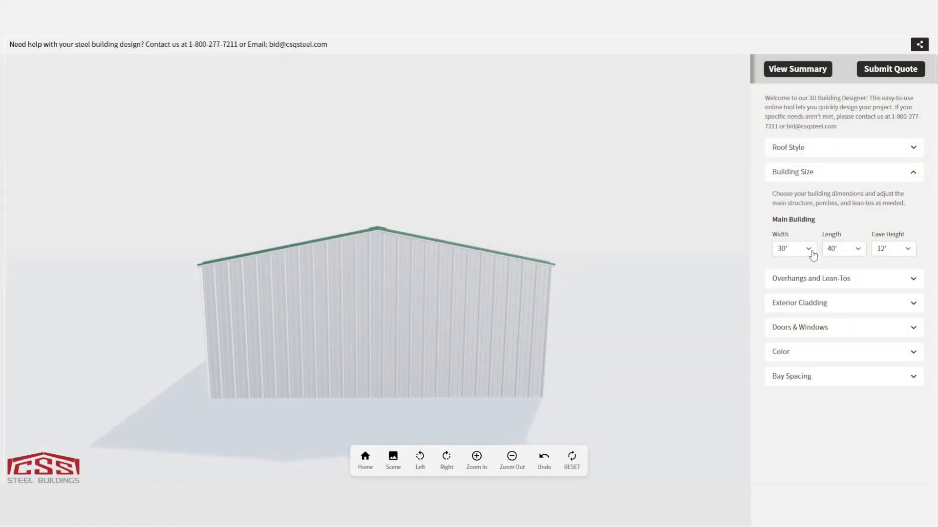
left_click(810, 251)
scroll(805, 213, "down", 4)
left_click(792, 164)
left_click_drag(661, 316, 557, 318)
- Set the main building's length to 100' and its eave height to 16'
left_click(857, 251)
scroll(840, 194, "down", 6)
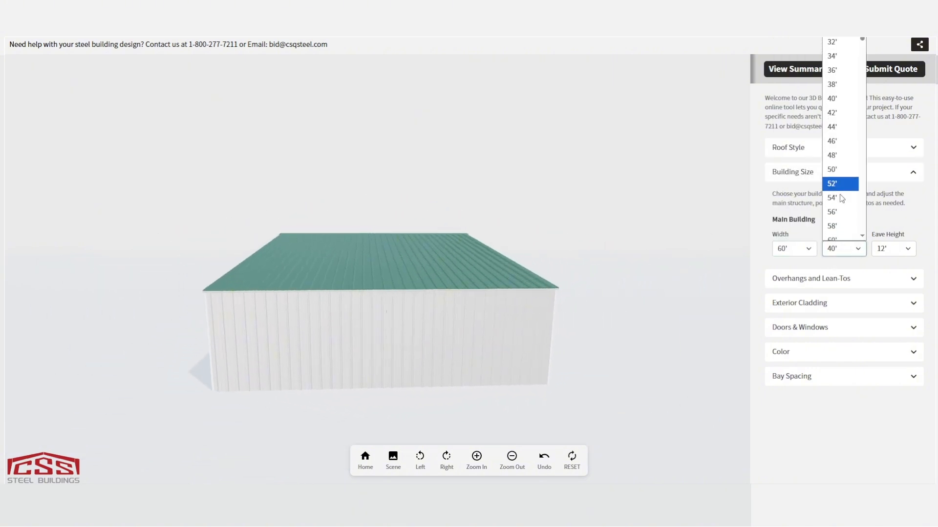
left_click(842, 157)
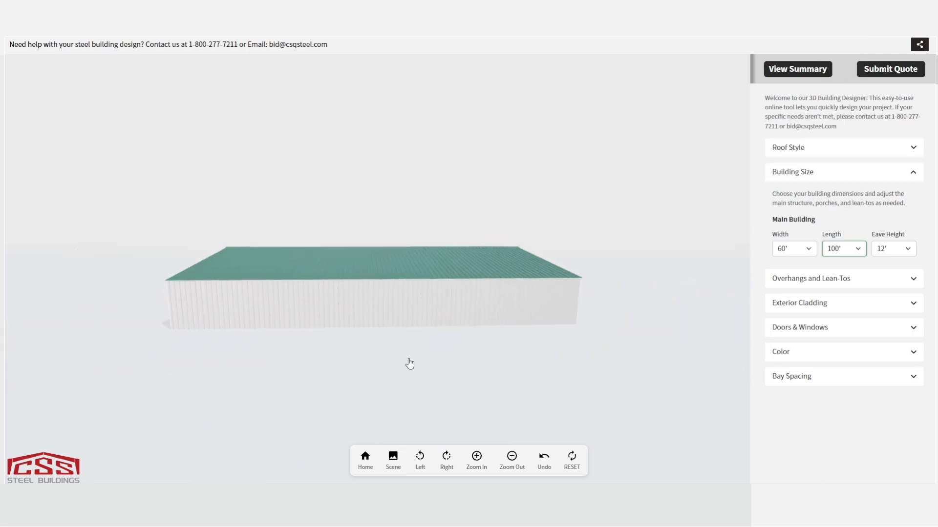
left_click_drag(408, 365, 573, 371)
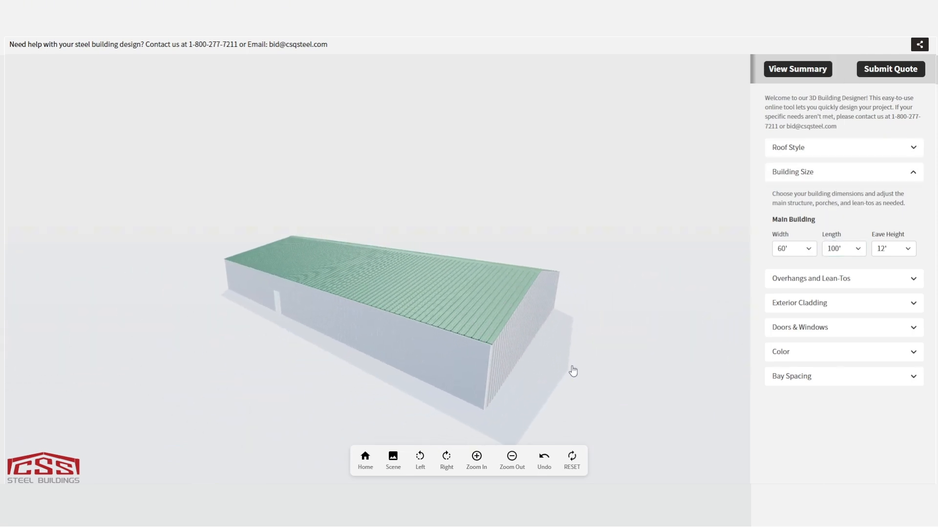
left_click(904, 250)
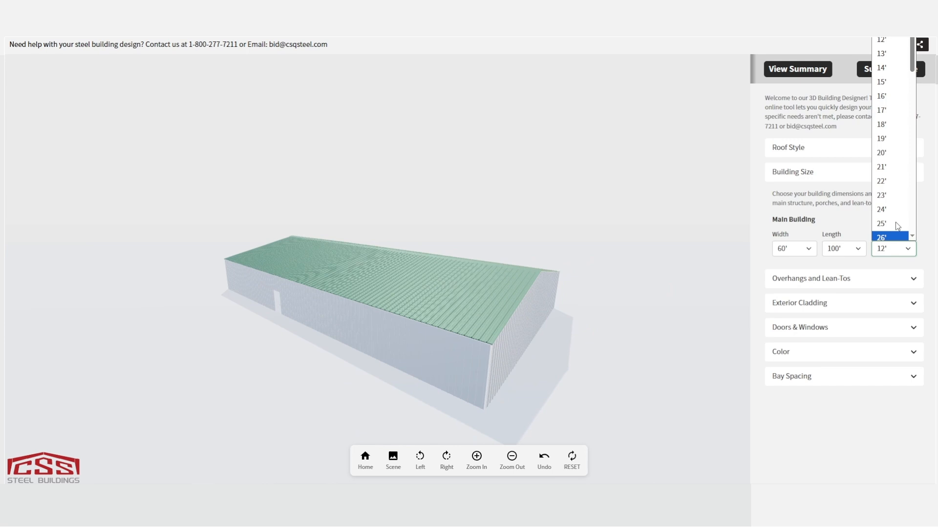
left_click(888, 105)
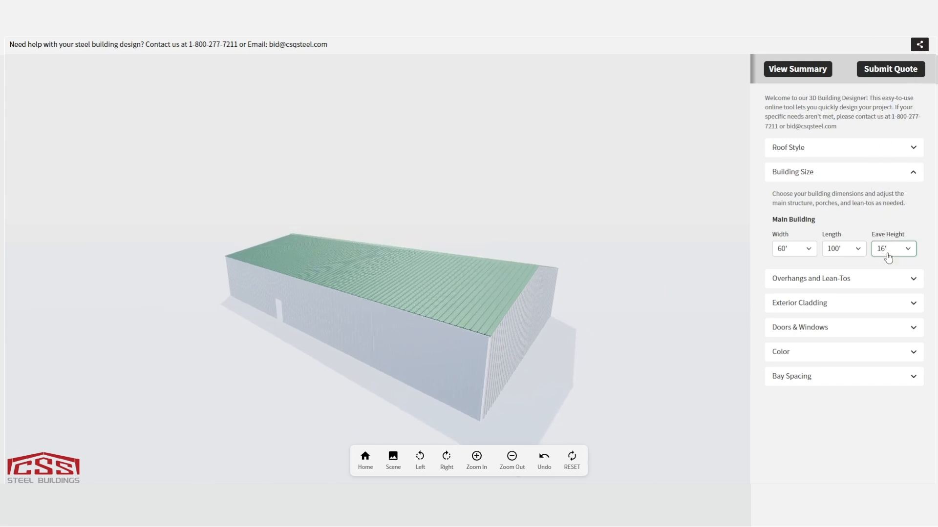
- Add a 2' Eave & Purlin Extension as the building's roof overhang
mouse_move(889, 259)
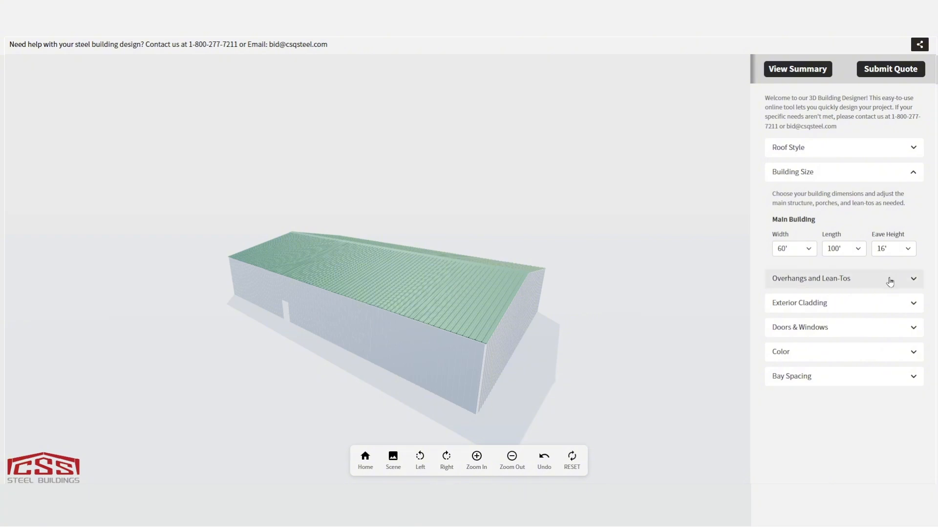
left_click(890, 282)
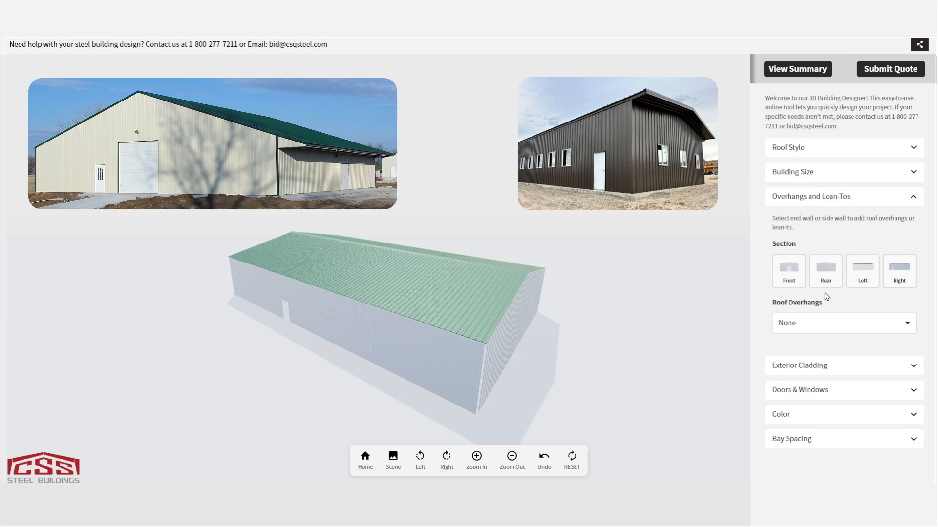
left_click(841, 326)
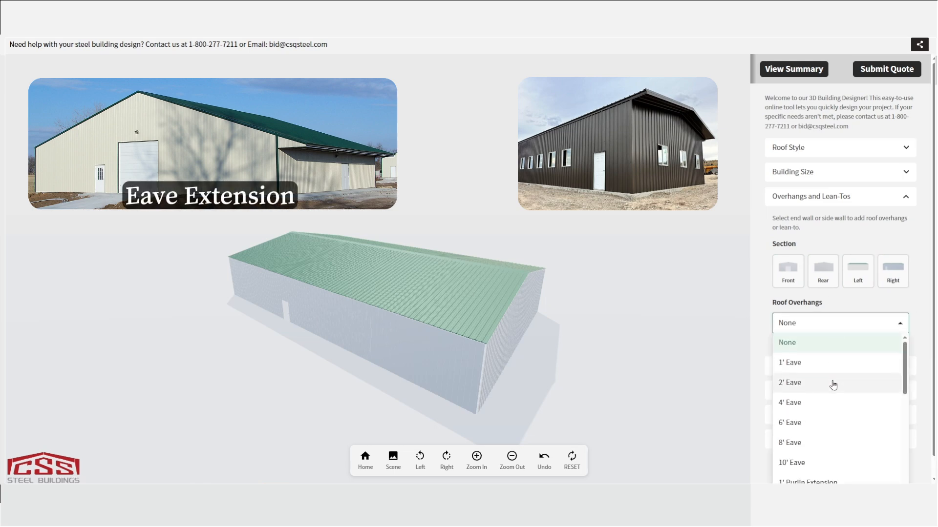
scroll(833, 385, "down", 5)
left_click(838, 430)
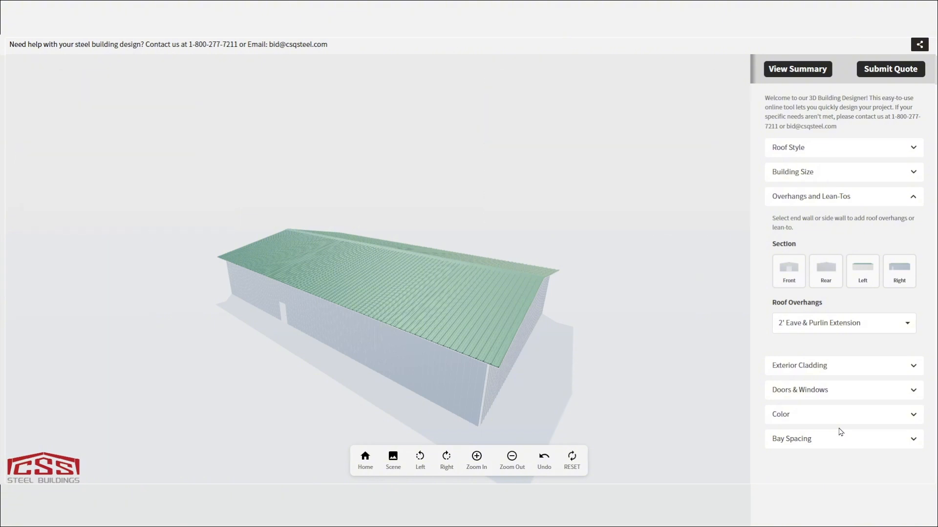
- Add a Standard lean-to to the building's right side and set its roof slope to 3 / 12
left_click(792, 279)
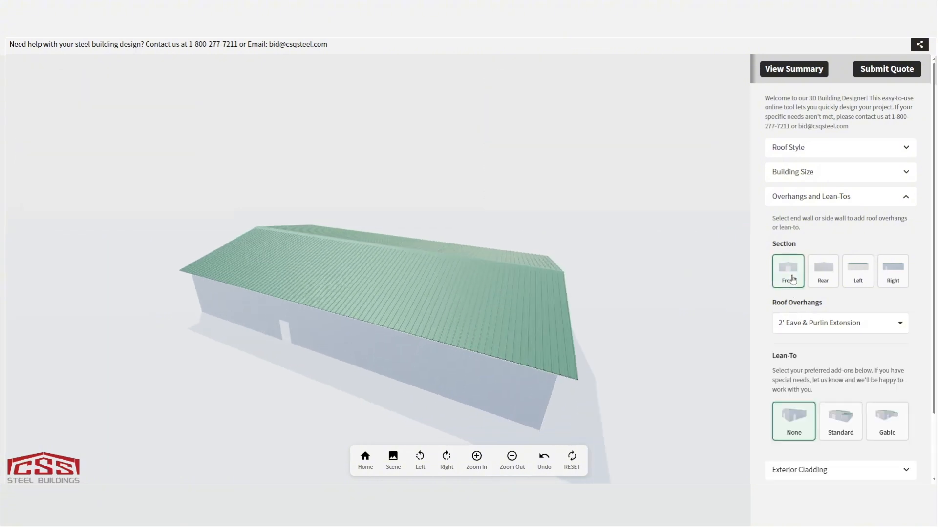
left_click(889, 277)
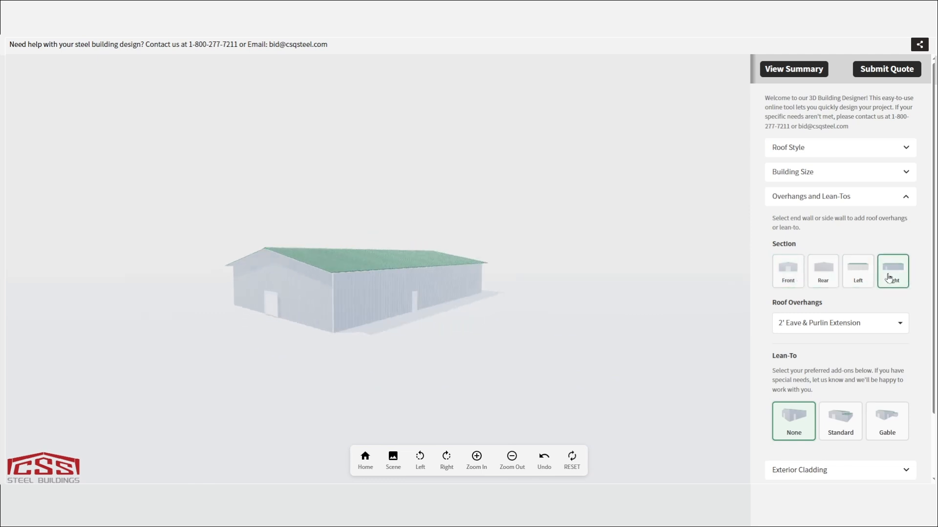
left_click_drag(519, 335, 583, 352)
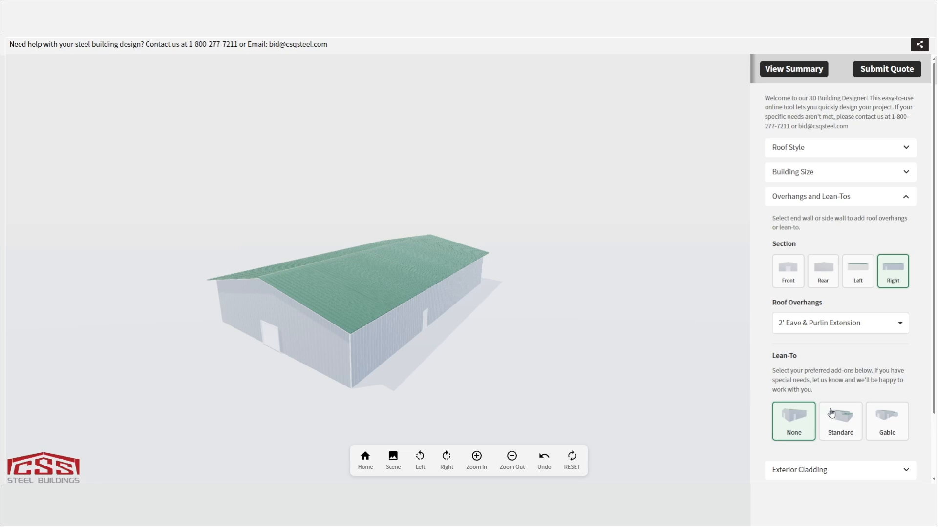
left_click(841, 420)
scroll(855, 391, "down", 5)
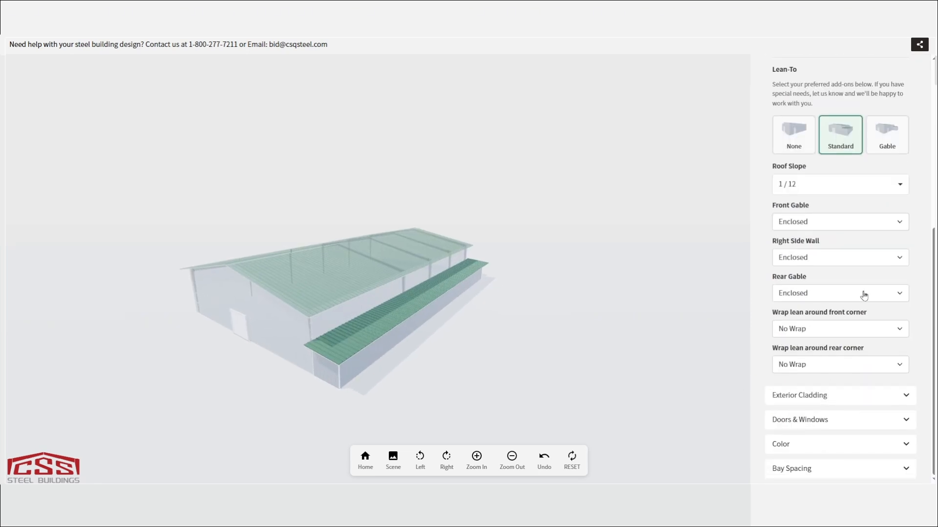
left_click(852, 186)
left_click(834, 247)
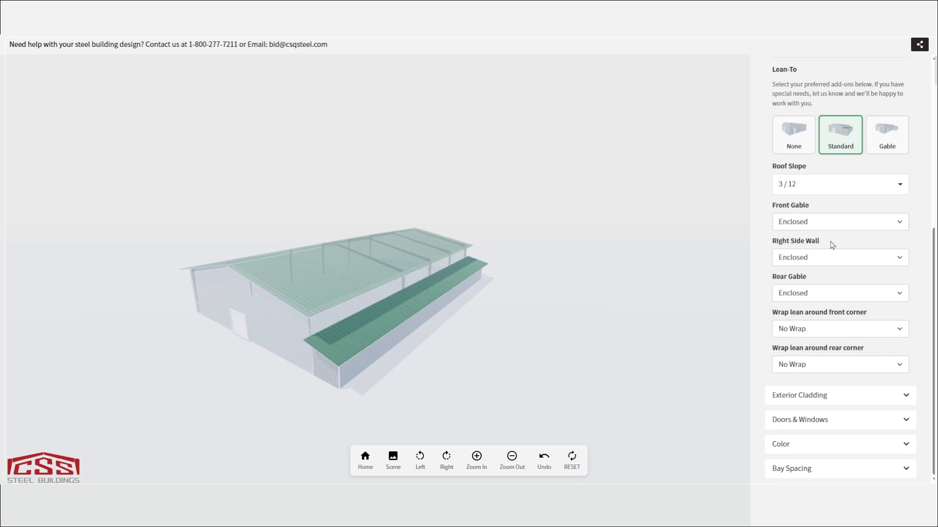
- Try the Open option for the lean-to's right side wall and return it to Enclosed
left_click(819, 258)
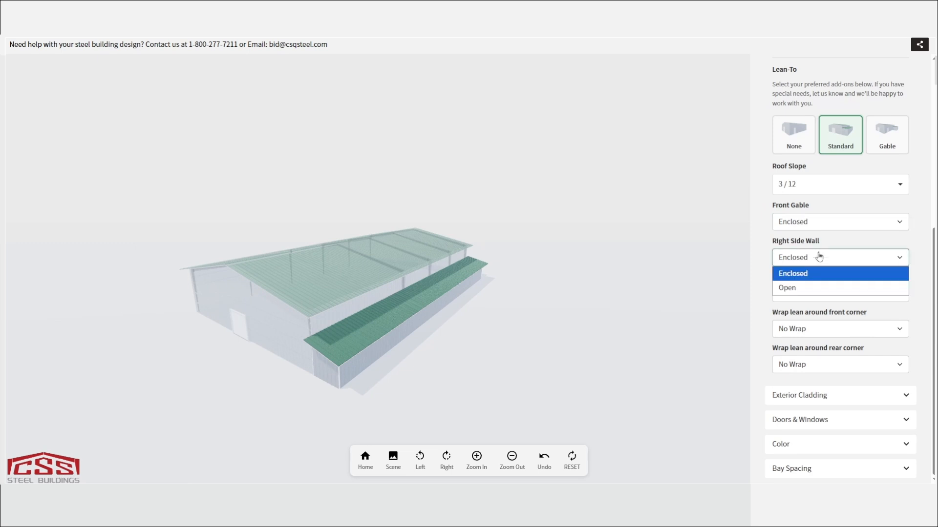
left_click(815, 287)
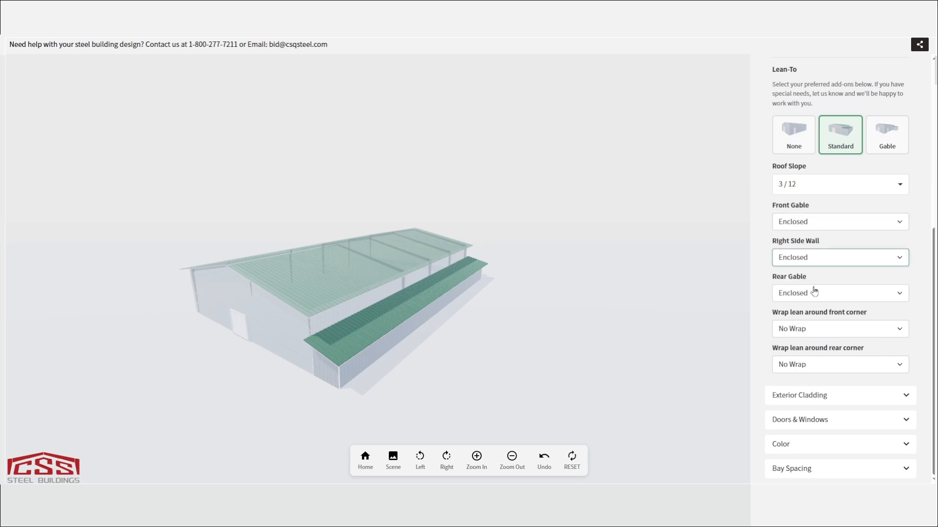
left_click(821, 259)
left_click(821, 275)
- Wrap the lean-to around the front corner, comparing Standard Eave Style with Gable Pop-out and choosing Gable Pop-out
left_click(898, 330)
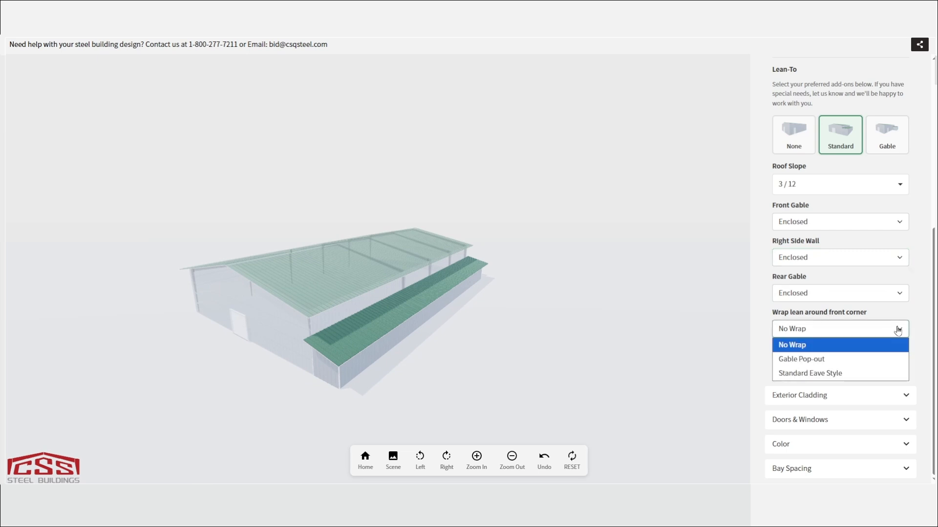
left_click(782, 359)
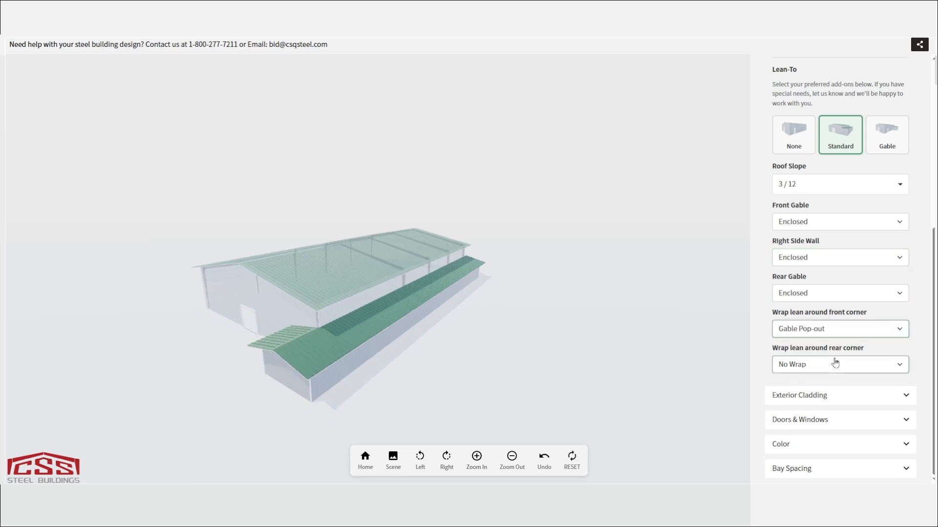
left_click(851, 330)
left_click(848, 374)
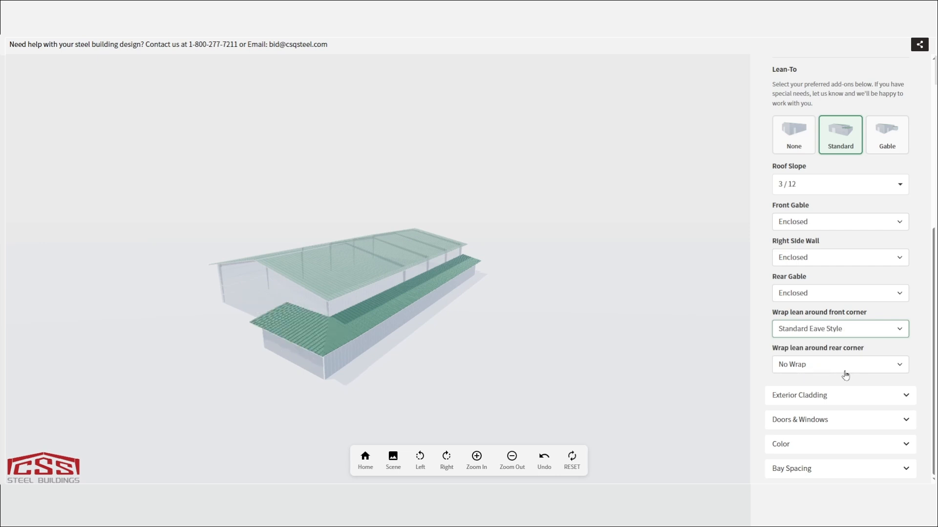
left_click(859, 332)
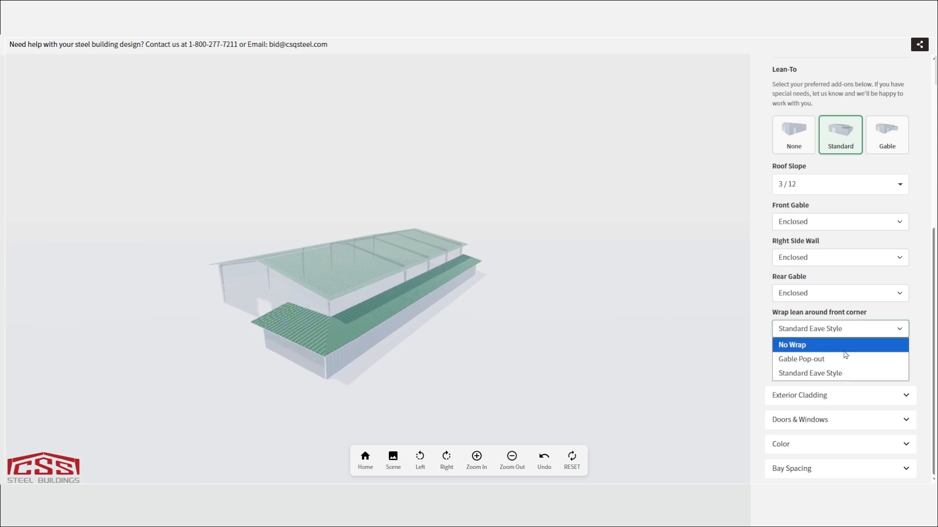
left_click(838, 360)
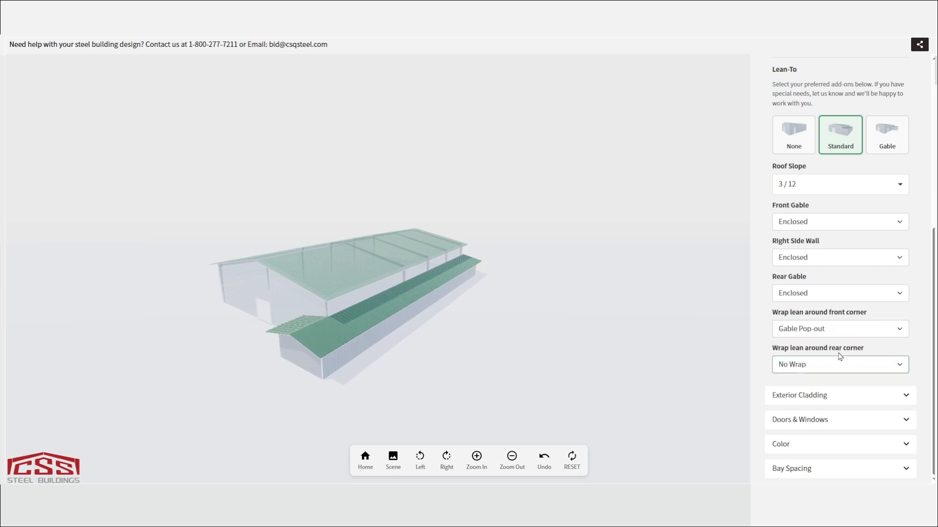
- Try the Gable and None lean-to types on the right side and return to Standard
left_click(890, 145)
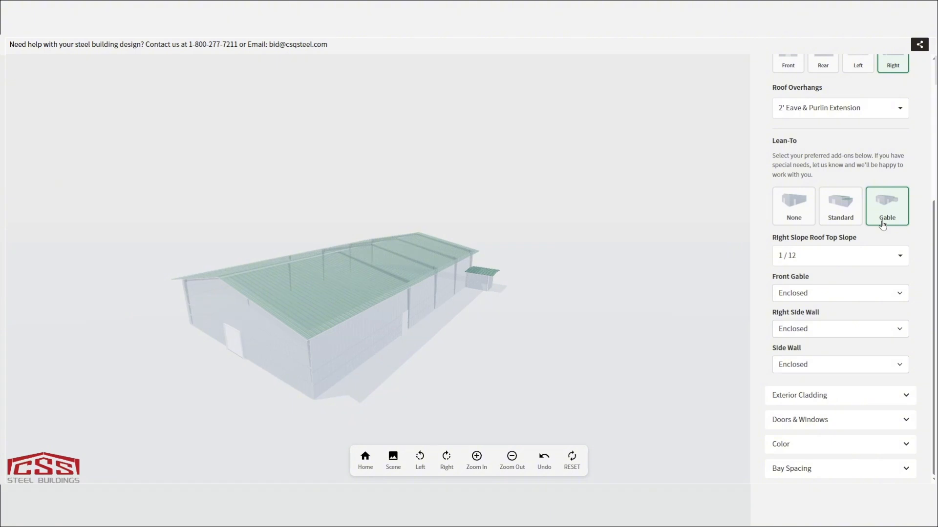
left_click(796, 218)
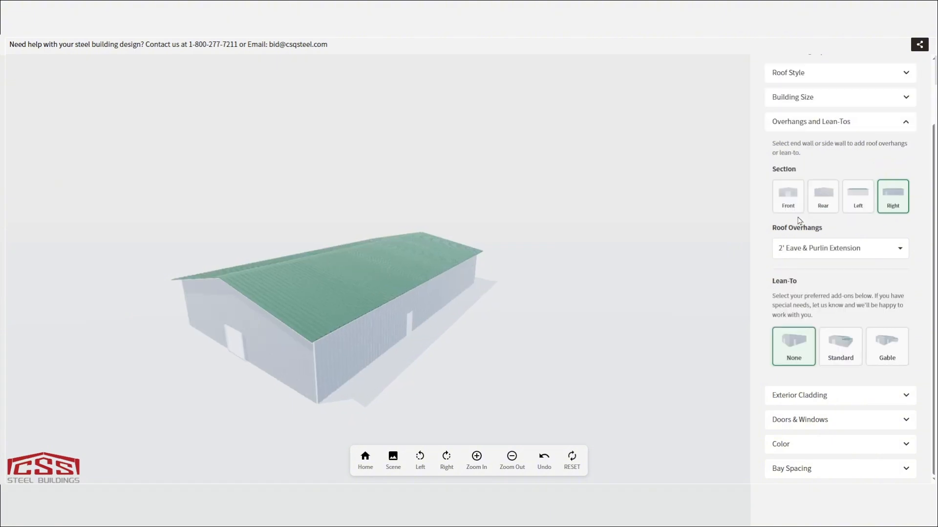
left_click(847, 343)
- Set the right lean-to's width to 10', length to 30' and eave height to 10' in the building size settings
scroll(845, 293, "up", 6)
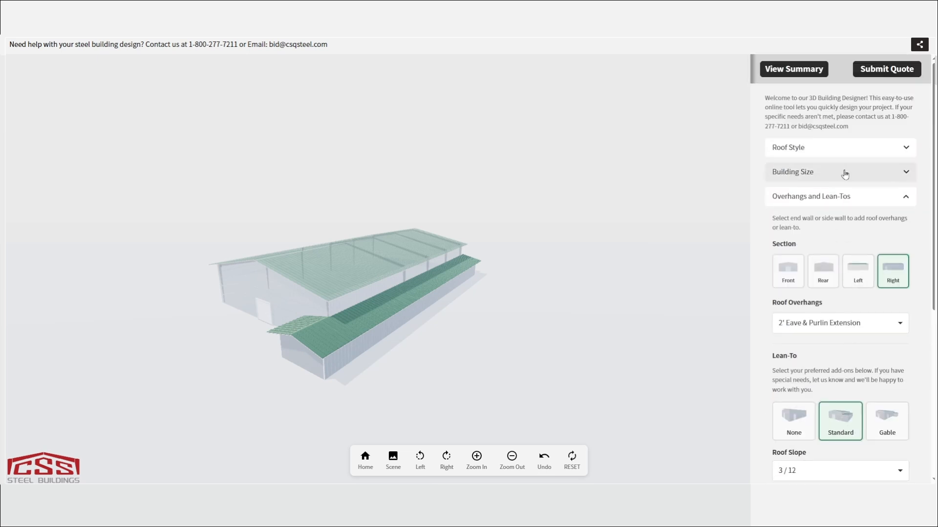
left_click(845, 172)
left_click(793, 307)
left_click(833, 227)
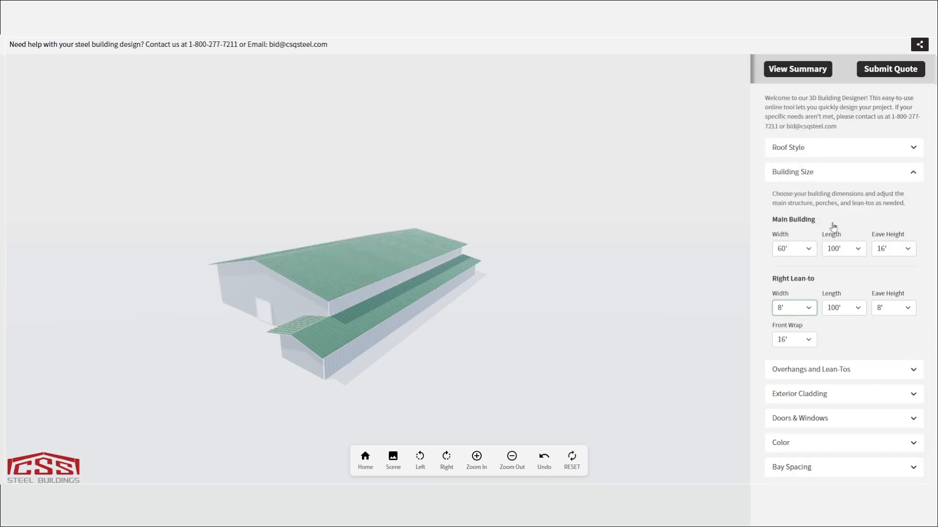
left_click(843, 308)
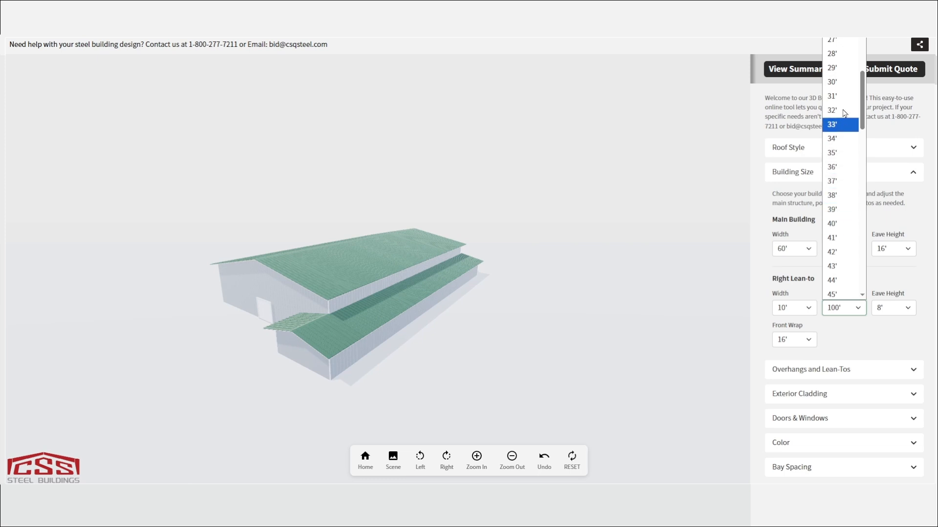
left_click(839, 82)
left_click(899, 308)
left_click(895, 352)
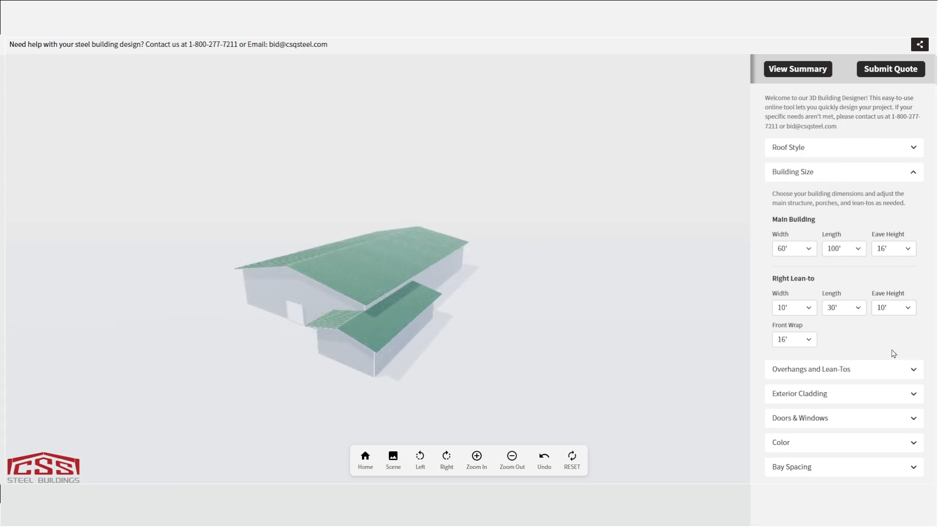
- Show the wall panel options for the exterior cladding
left_click(900, 397)
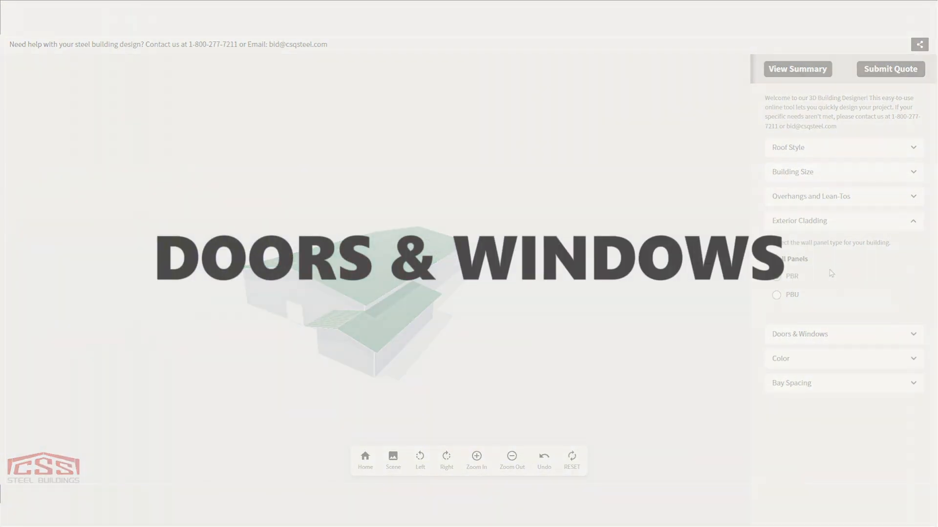
- Add a 40" x 30" Horizontal Sliding Window to the main building's right side wall and move it near the rear end
left_click(855, 335)
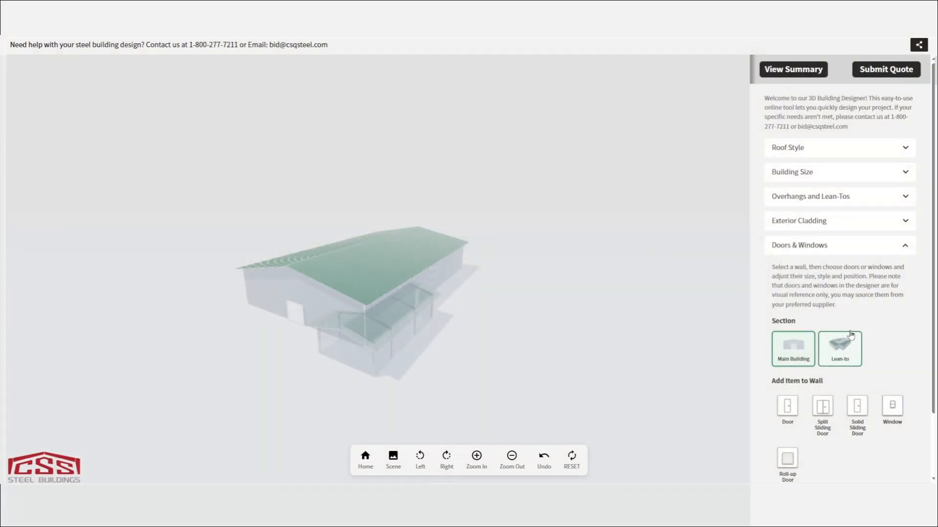
left_click(460, 298)
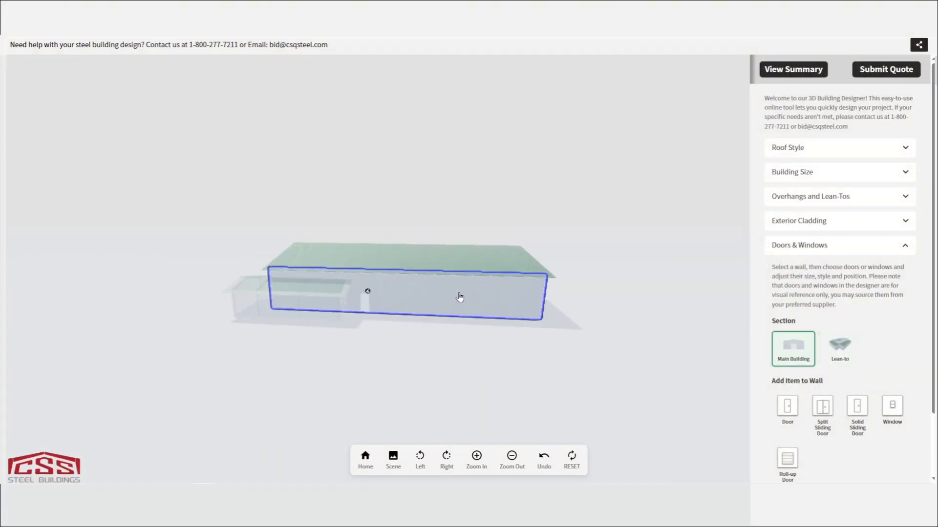
left_click(892, 406)
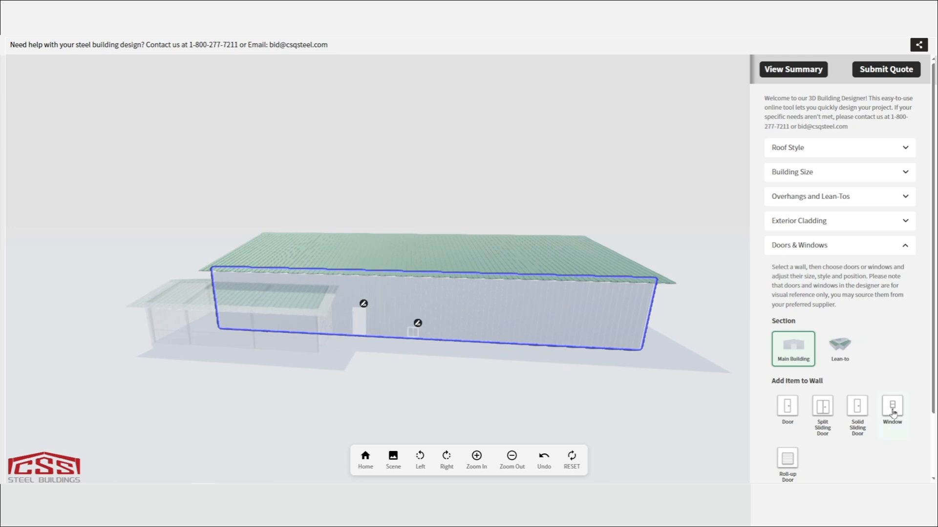
left_click(417, 324)
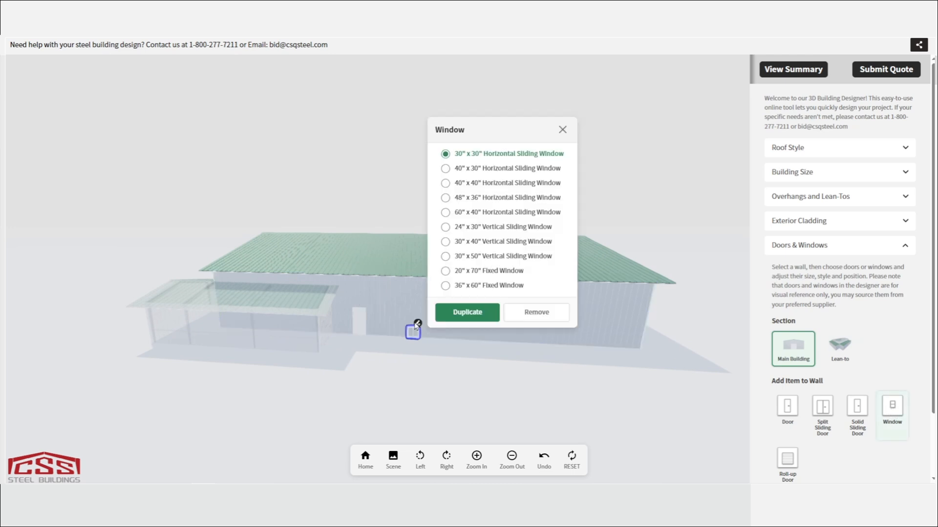
left_click(482, 172)
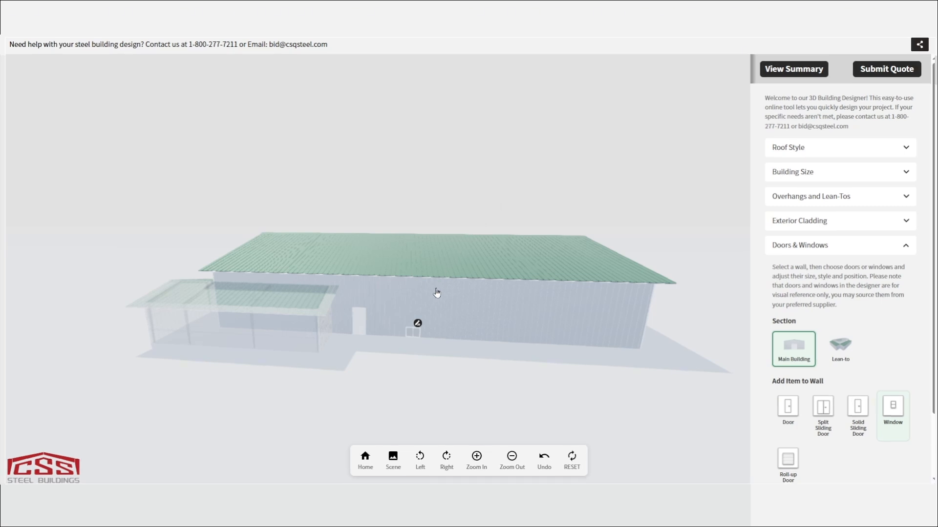
left_click_drag(412, 337, 618, 335)
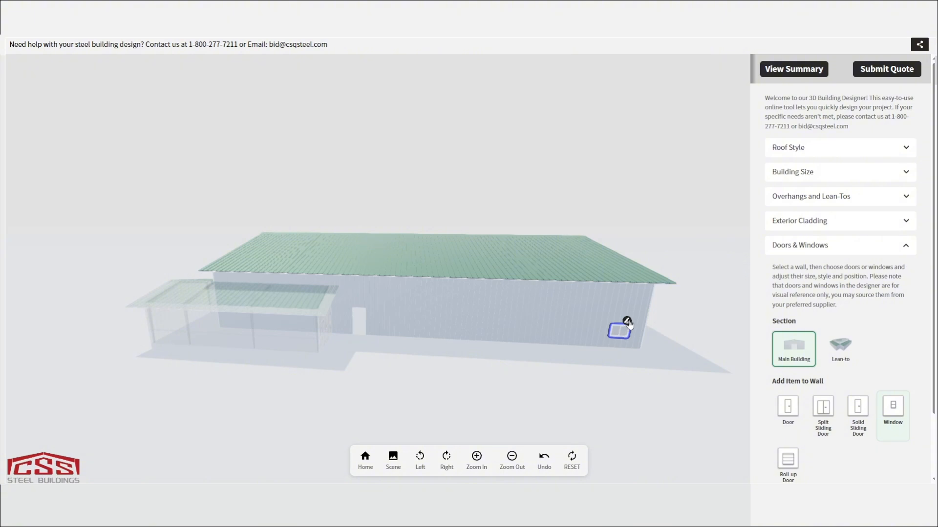
- Duplicate the window on the right side wall and remove the copy
left_click(627, 322)
left_click(677, 311)
left_click(418, 325)
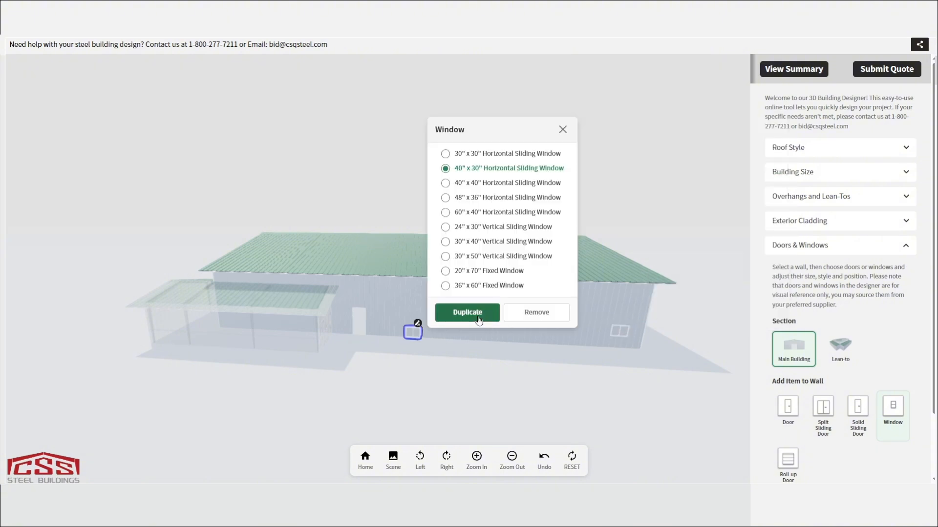
left_click(536, 315)
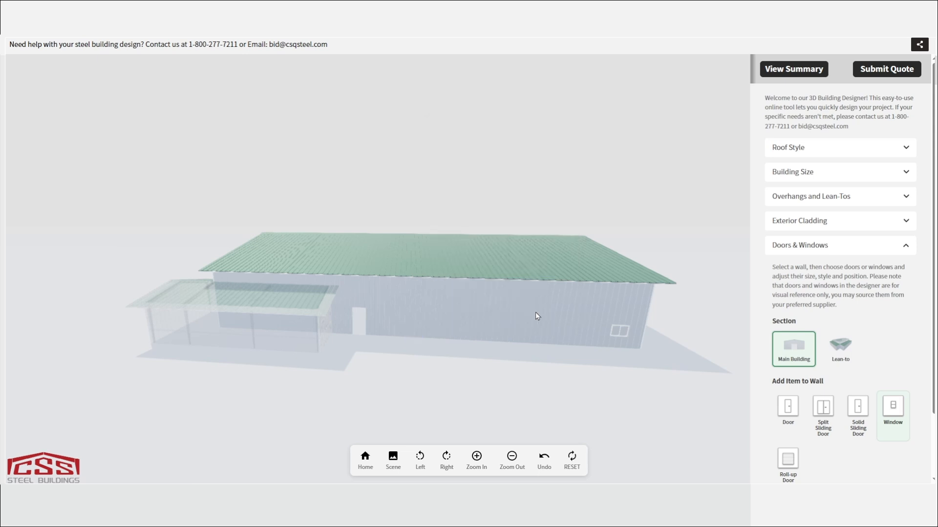
- Set the metal roof's color to the PVDF Sky Blue
left_click(853, 252)
left_click_drag(435, 382, 566, 383)
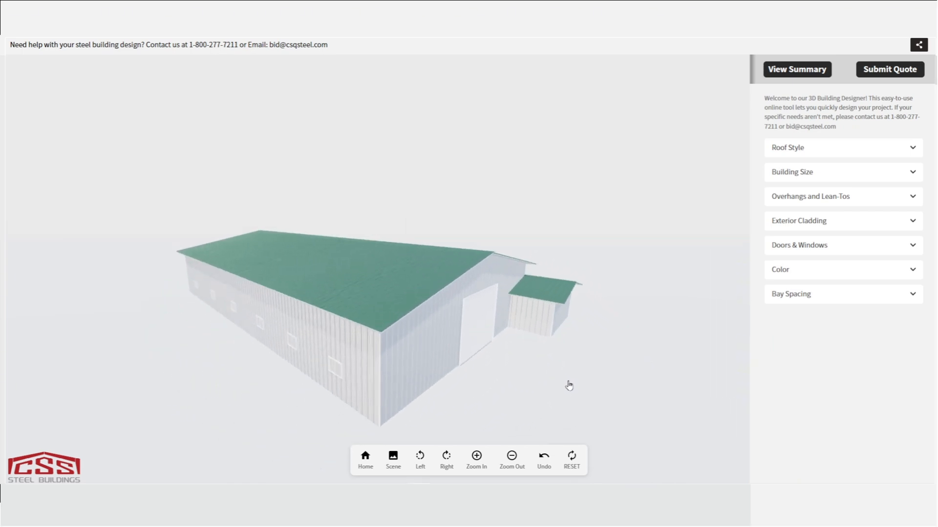
left_click(912, 272)
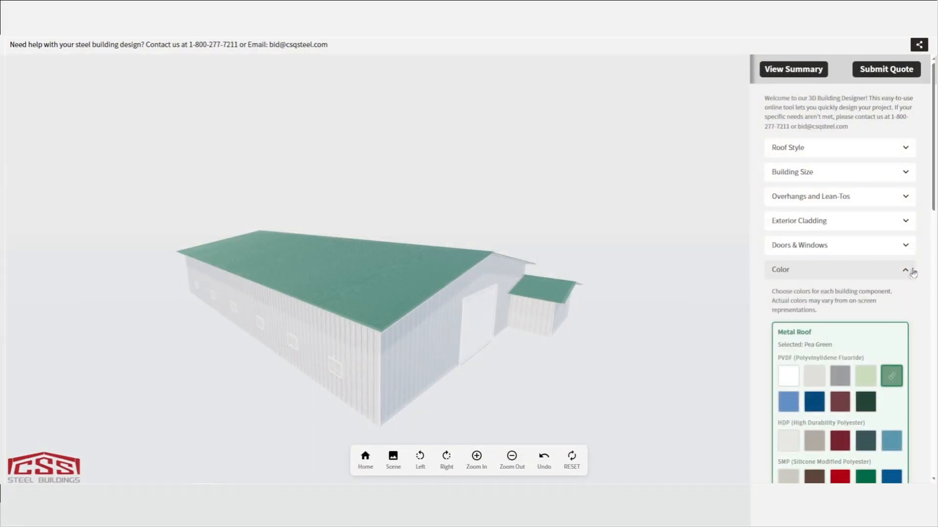
scroll(911, 275, "down", 5)
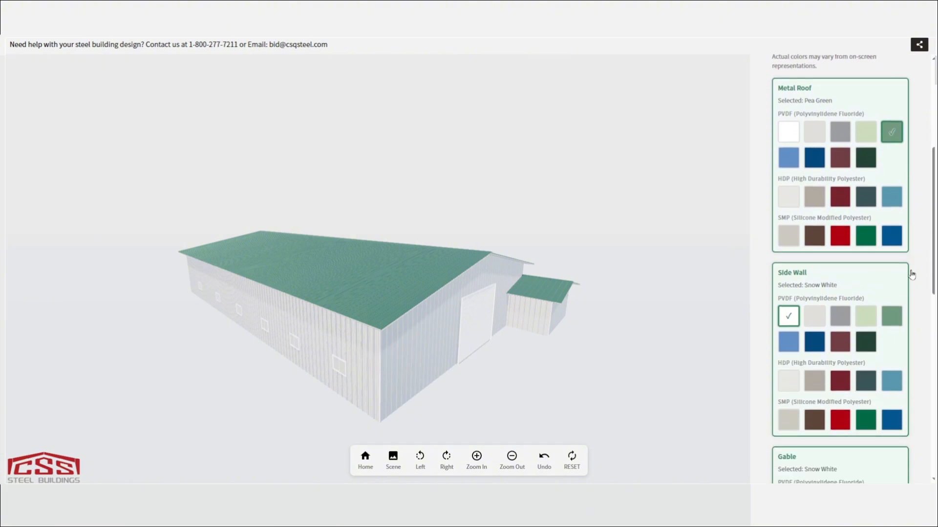
left_click(788, 157)
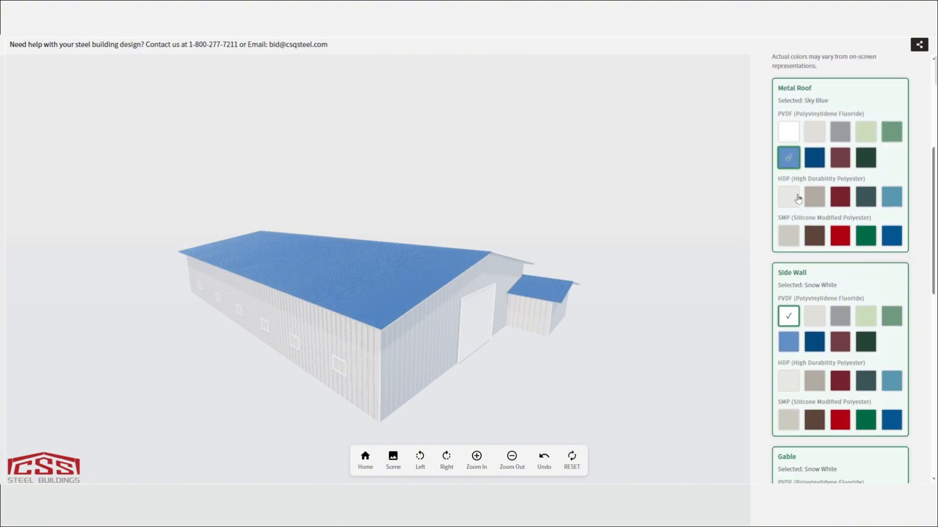
- Set the side walls and the gables to the light gray PVDF color next to Snow White
left_click(814, 315)
scroll(814, 293, "down", 6)
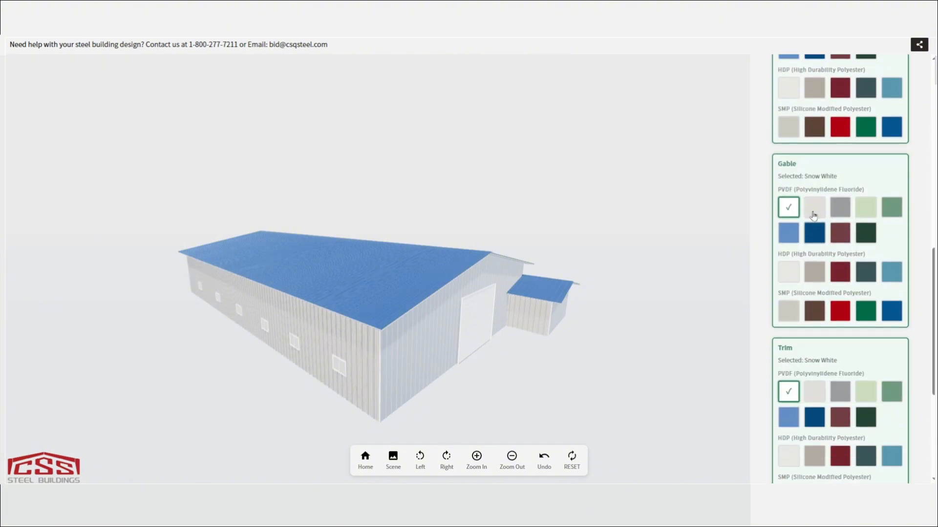
left_click(815, 207)
- Set the frame primer color to Brown Red and add a wainscot with 4-ft Wainscot Height
scroll(817, 210, "down", 5)
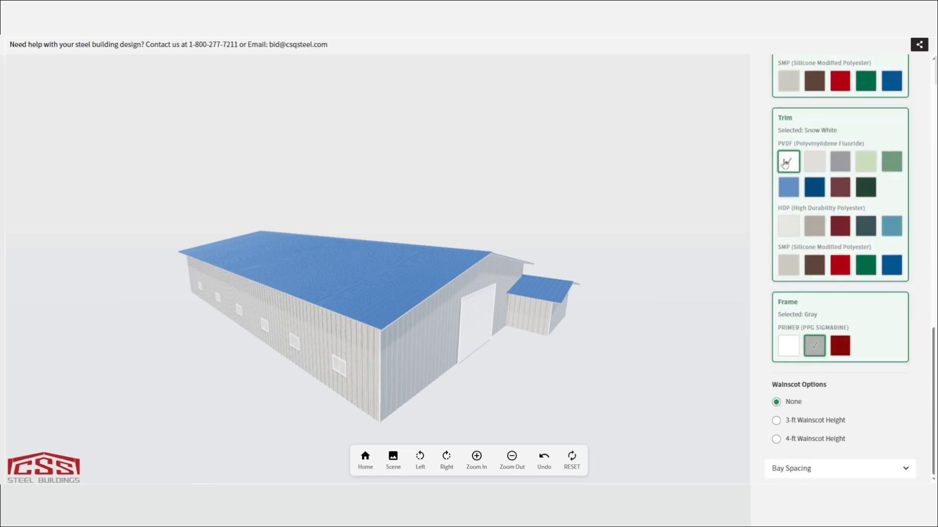
left_click(842, 348)
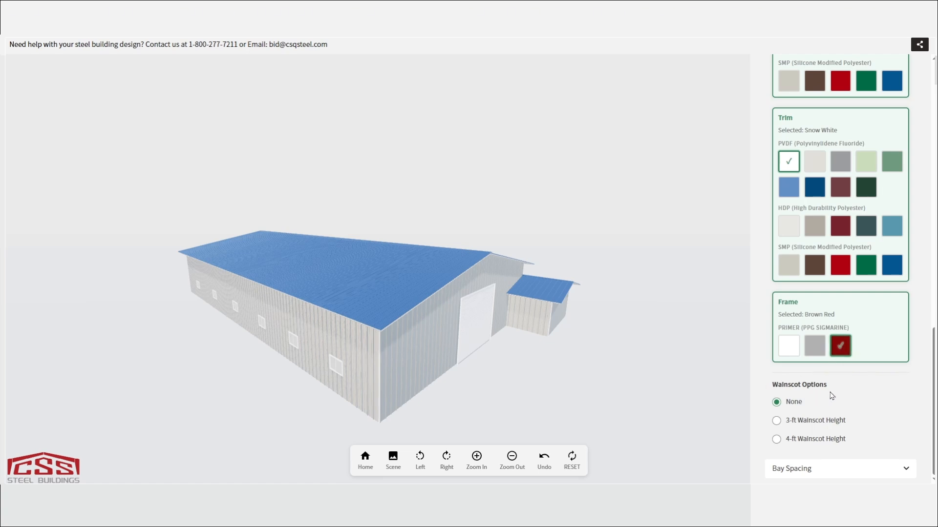
left_click(823, 441)
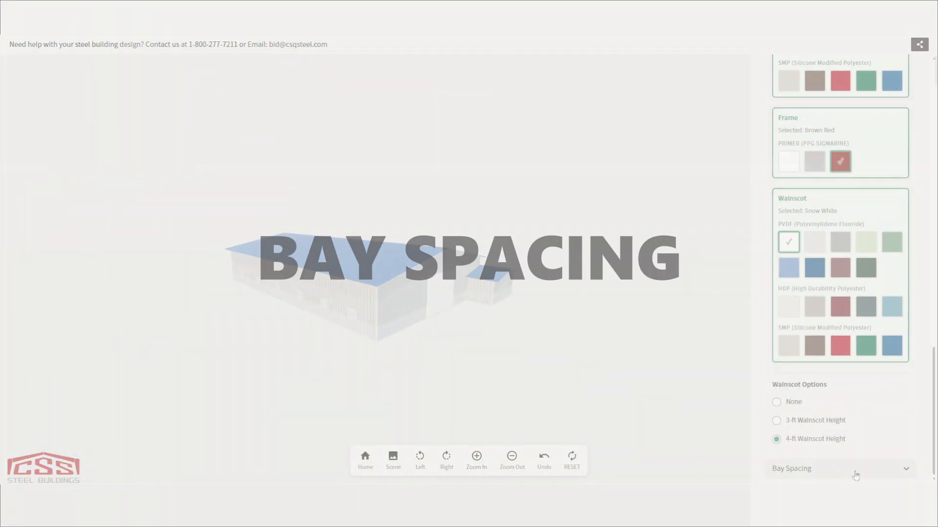
- Set the Center Frame Spacing of the structural bays to 25'
left_click(904, 468)
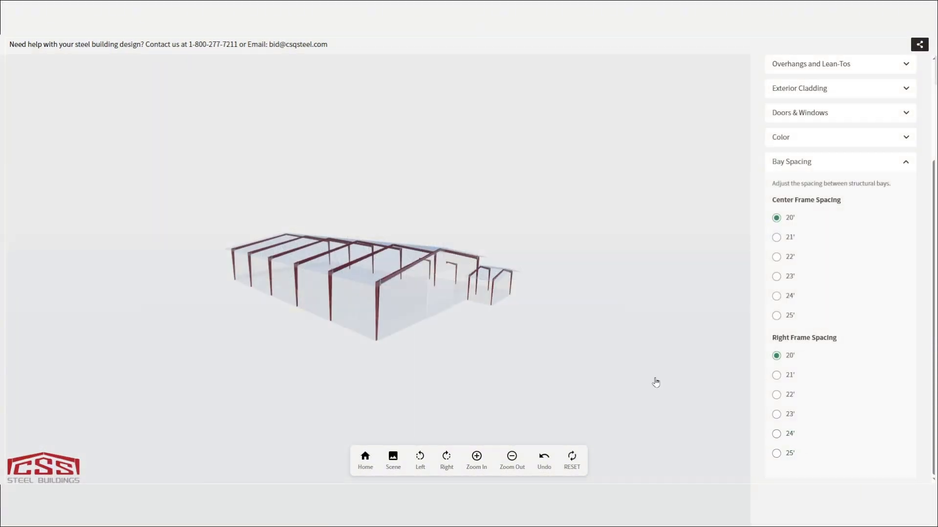
left_click_drag(655, 382, 496, 394)
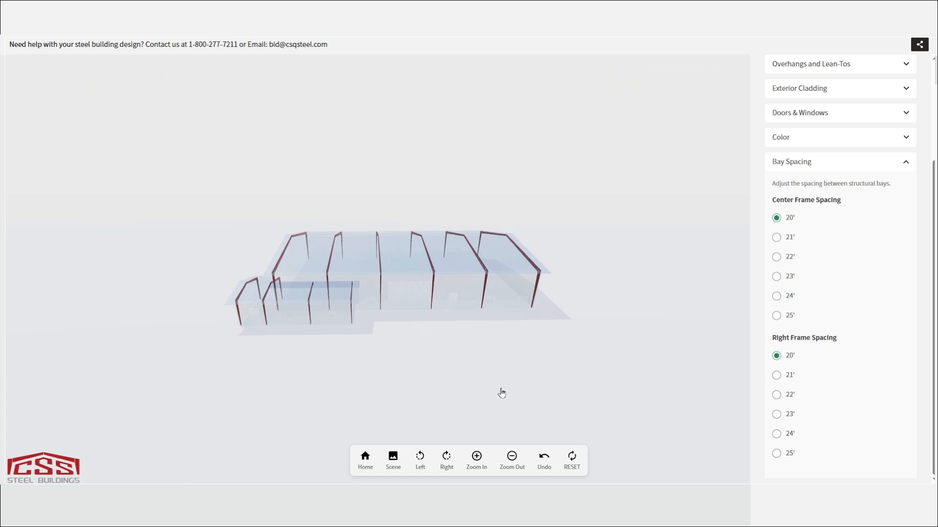
left_click(785, 317)
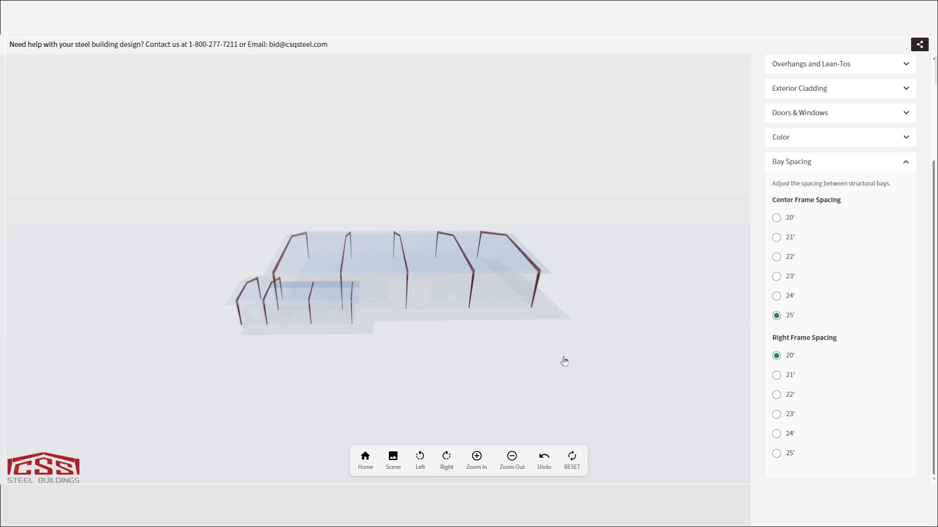
left_click_drag(546, 364, 611, 368)
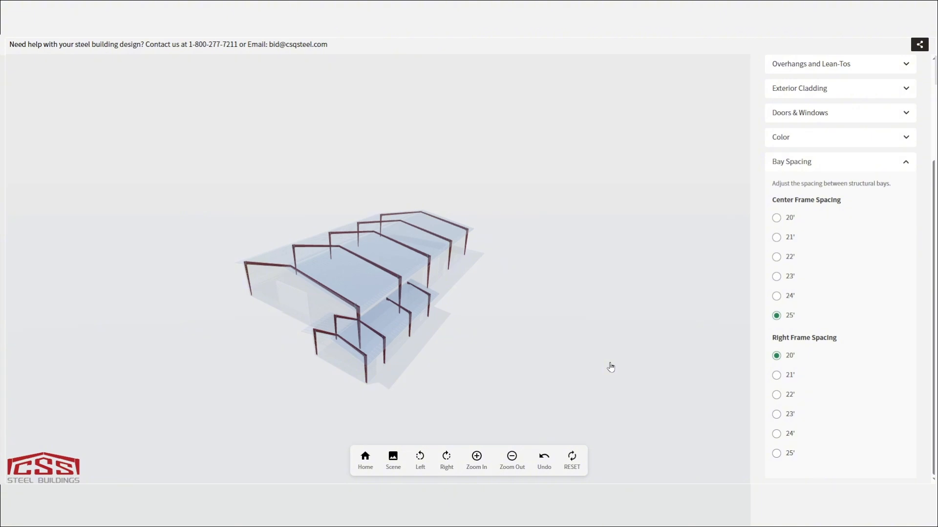
left_click(821, 172)
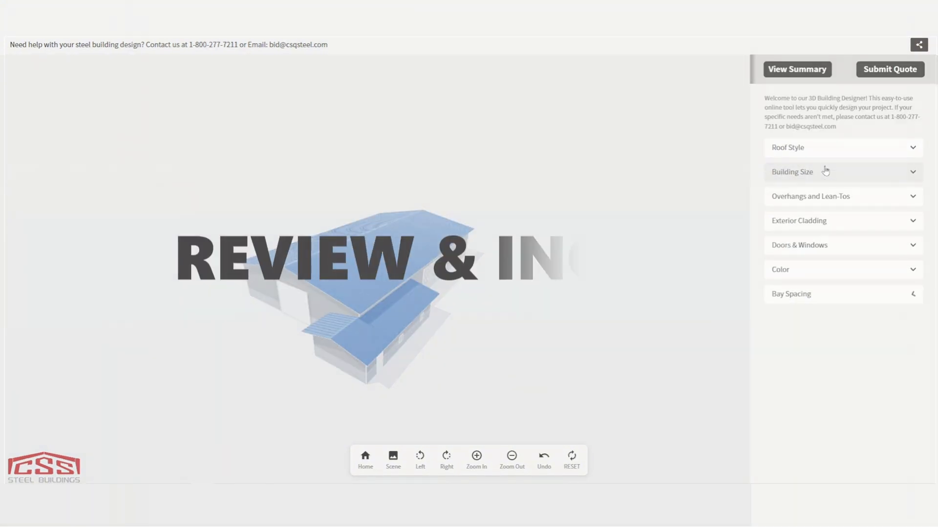
- Review the whole Building Summary, from roof style through colors to bay spacing, and close it
left_click(801, 72)
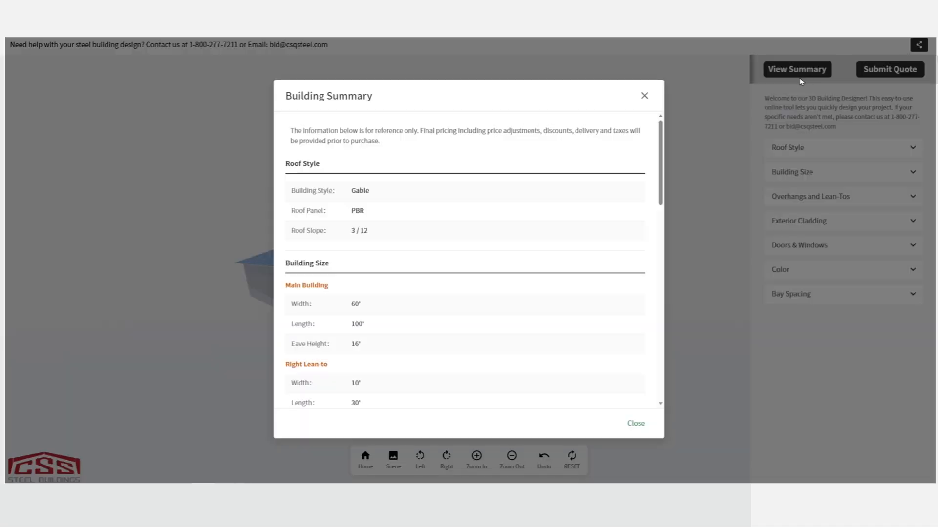
left_click_drag(661, 126, 662, 334)
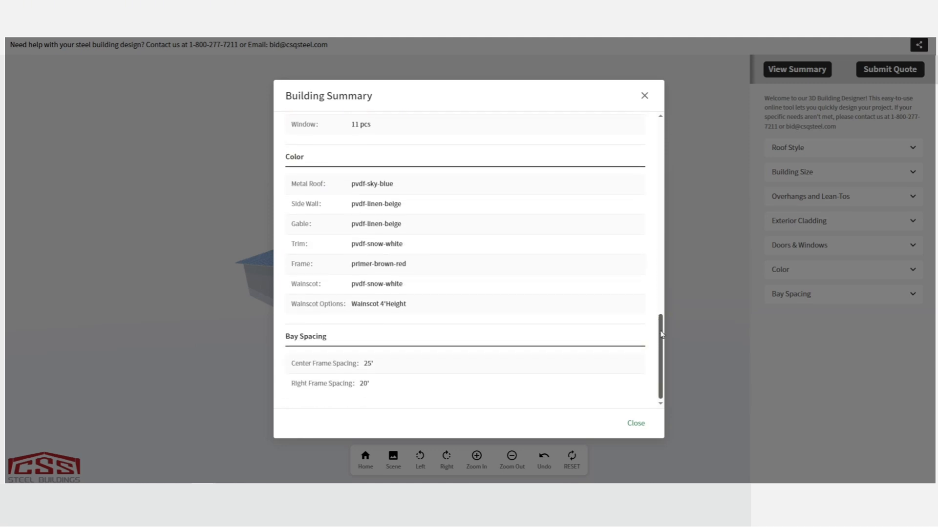
left_click(636, 423)
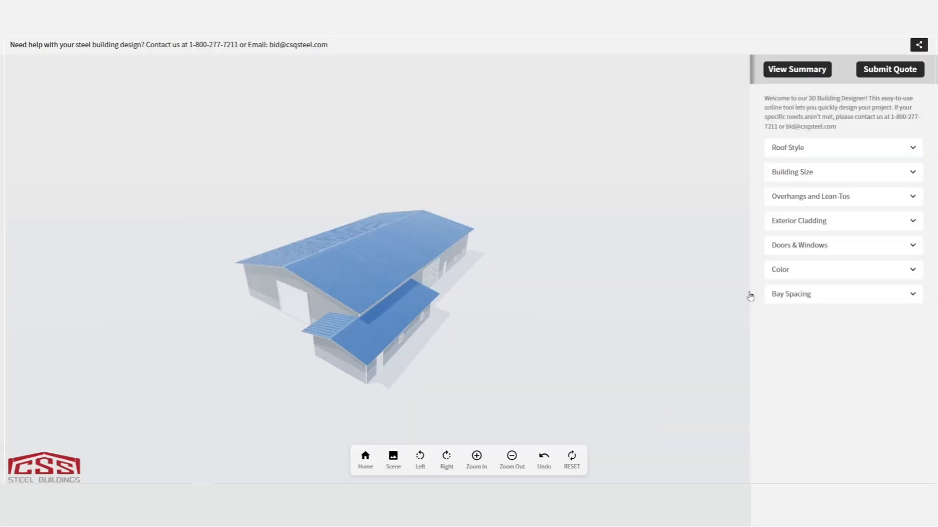
- Preview the printable details of the quote request for an Industrial building planned in 6-12 months, and submit the request
left_click(877, 73)
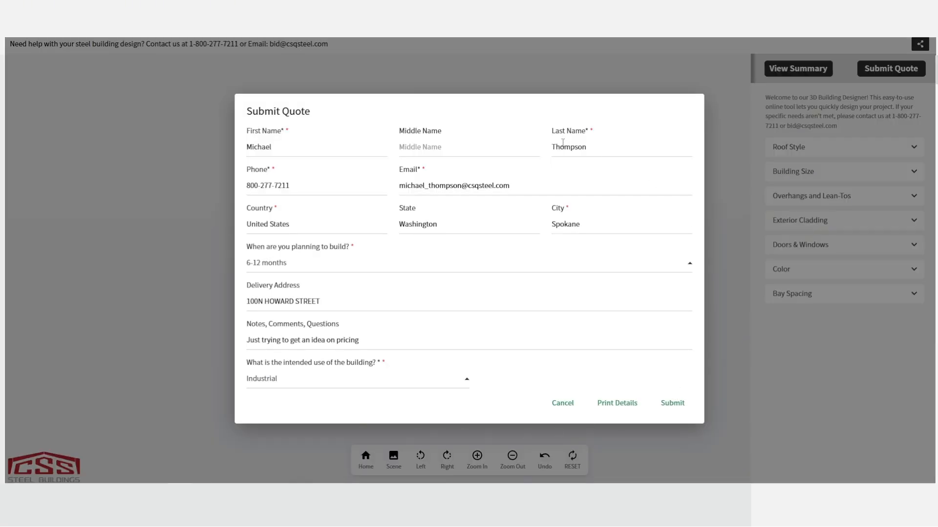
left_click(631, 402)
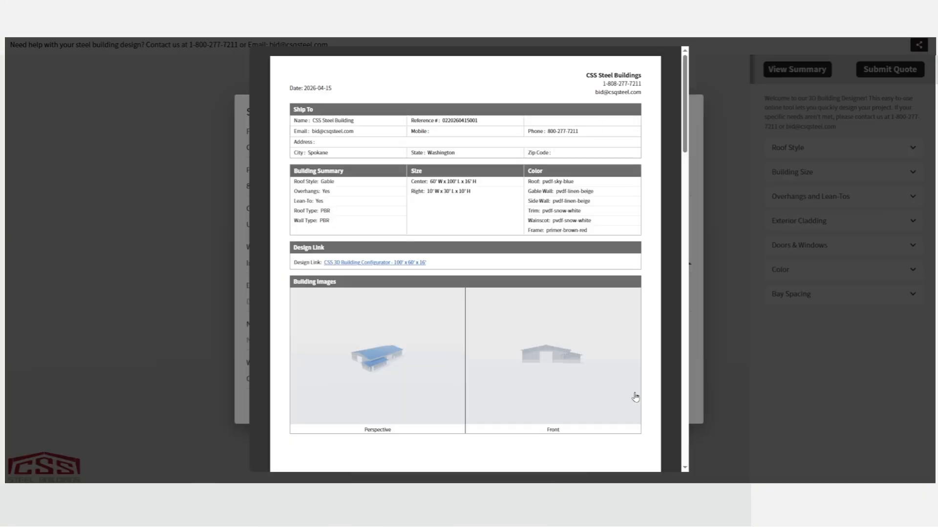
left_click_drag(685, 129, 685, 448)
left_click(725, 446)
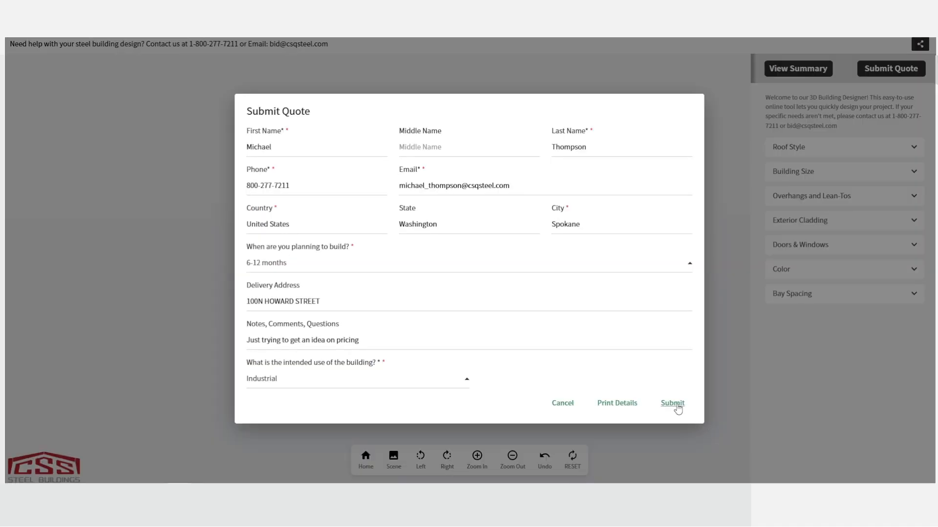
left_click(675, 404)
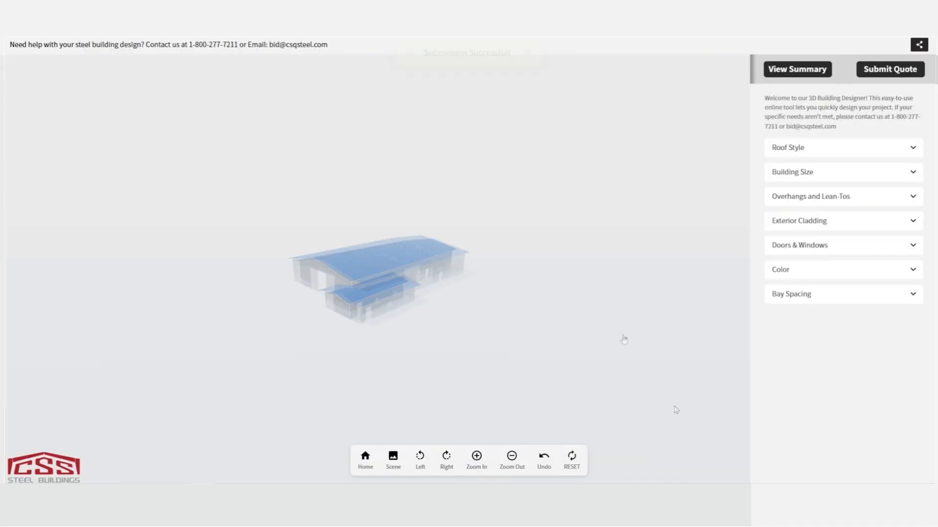
left_click_drag(624, 340, 677, 324)
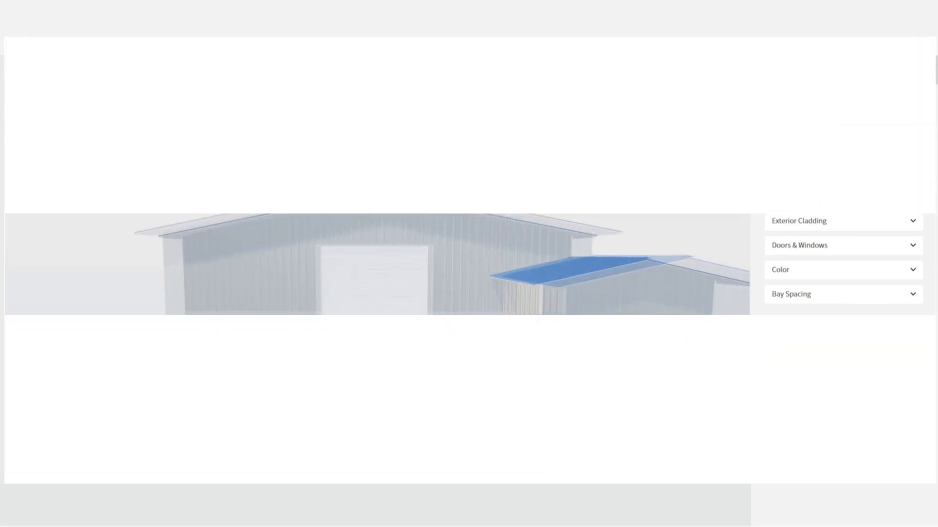